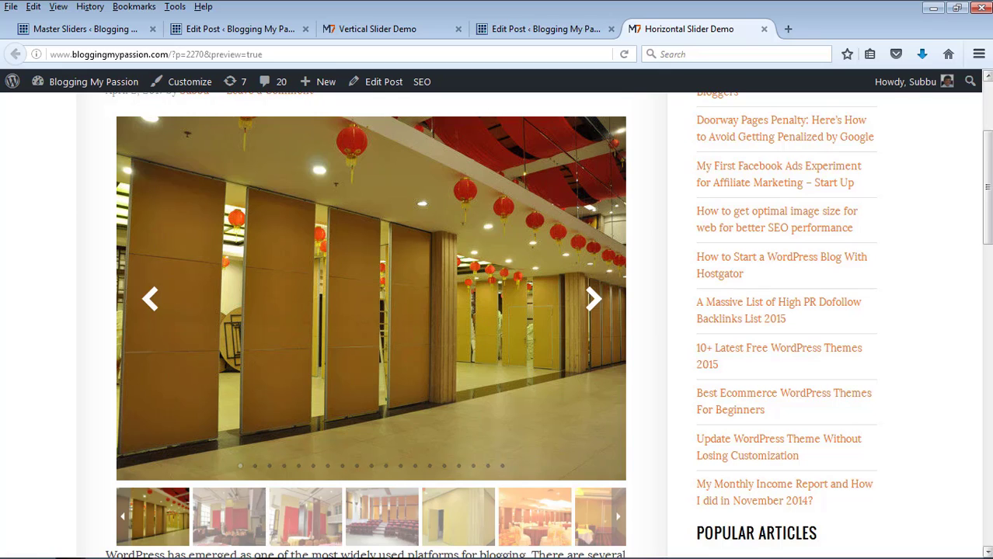
Step: Browse through the images of the Horizontal Slider Demo post and the Vertical Slider Demo post
scroll(144, 267, "down", 1)
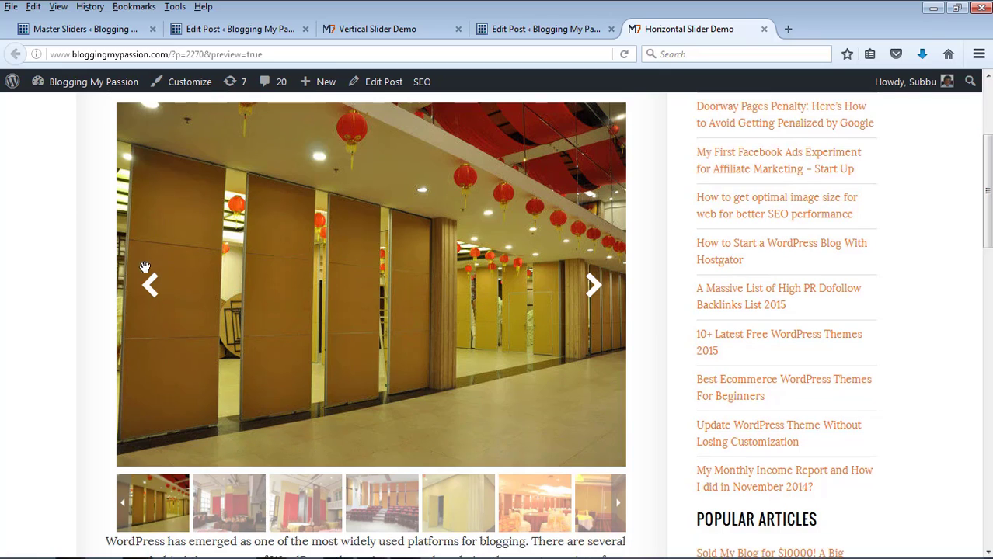
left_click(591, 288)
left_click(590, 288)
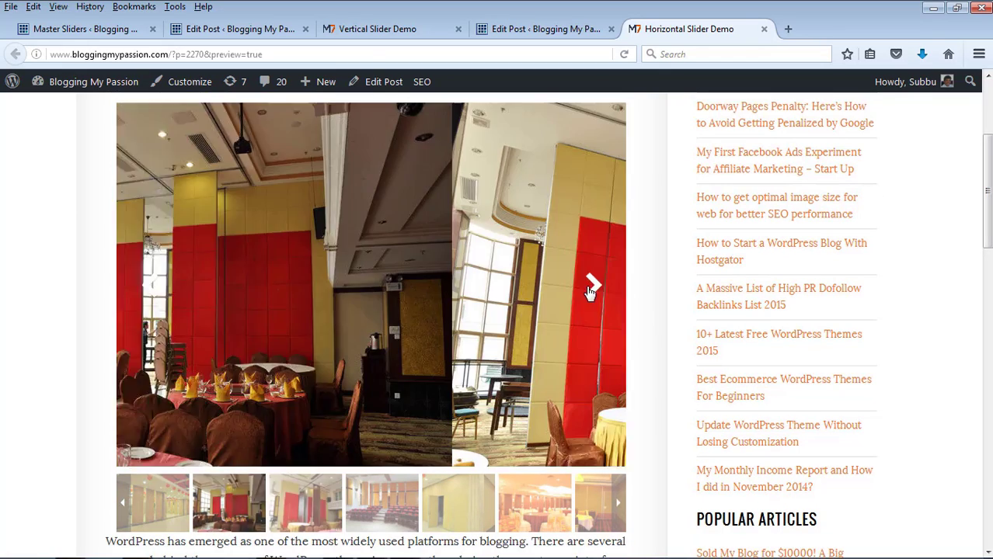
left_click(150, 286)
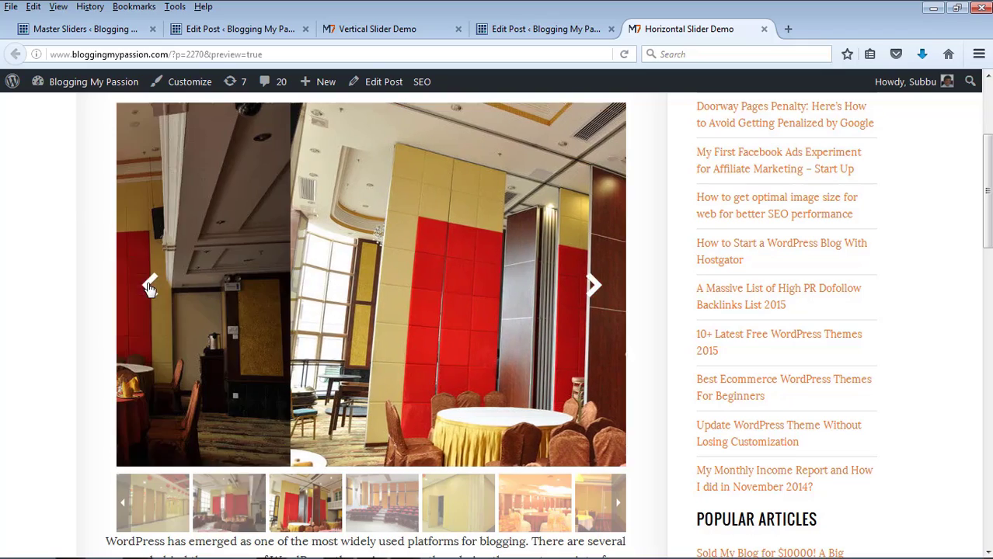
left_click_drag(347, 296, 323, 272)
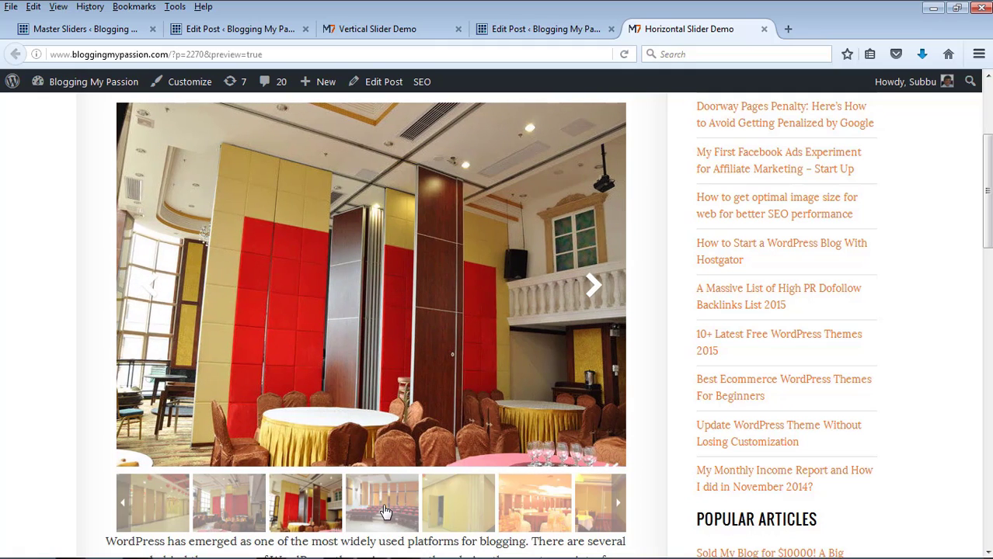
left_click(522, 510)
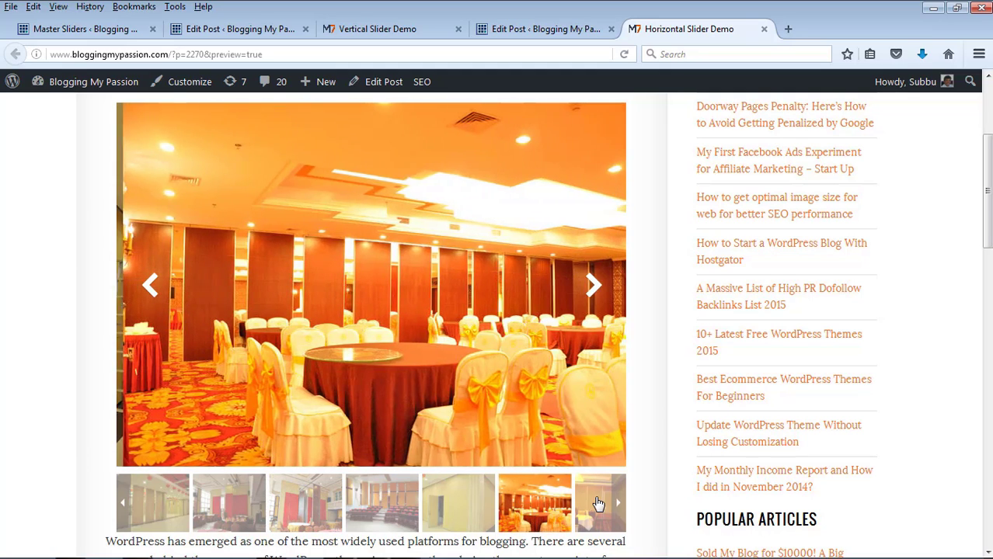
left_click(598, 504)
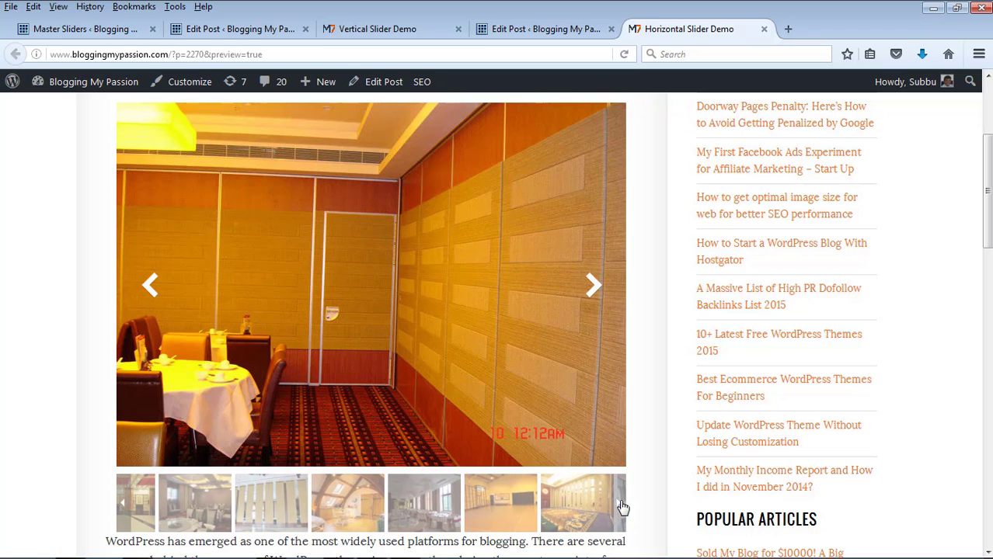
left_click(379, 28)
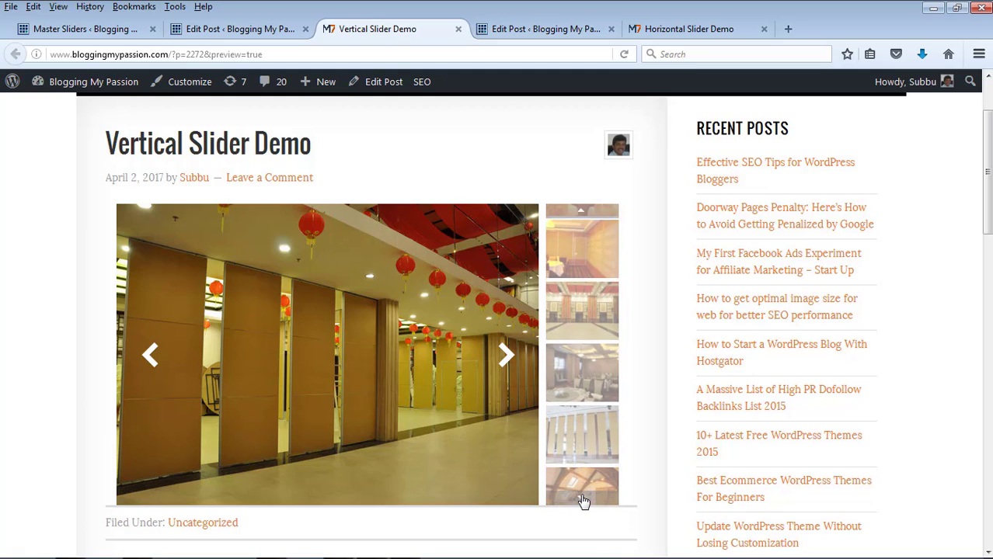
left_click(588, 428)
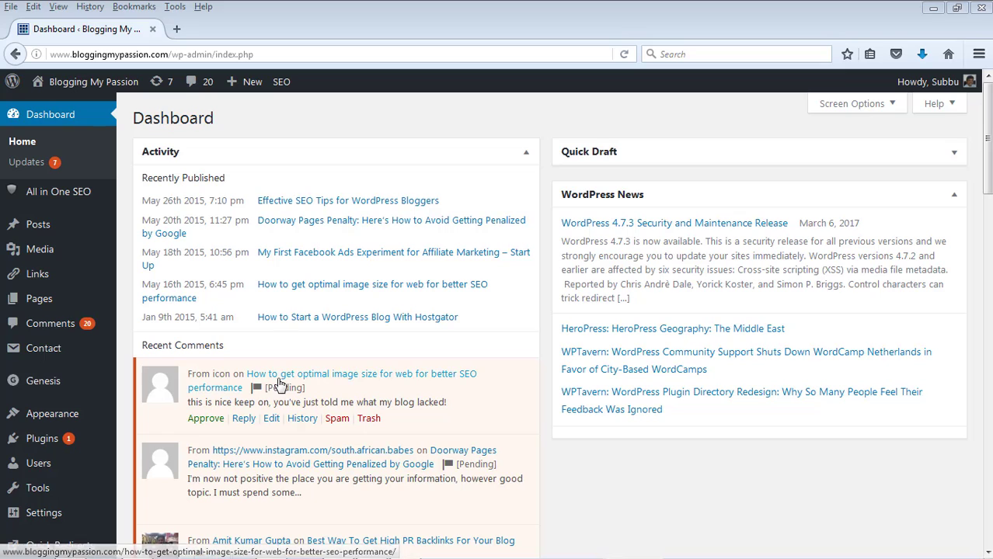
Step: Search the plugin directory for "master slider", and install and activate Master Slider – Responsive Touch Slider
mouse_move(42, 438)
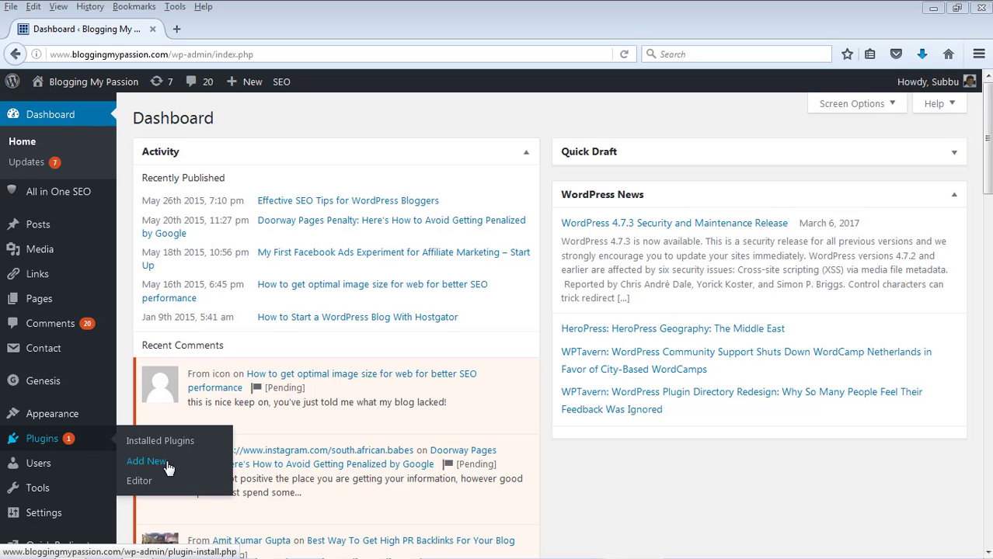
left_click(160, 467)
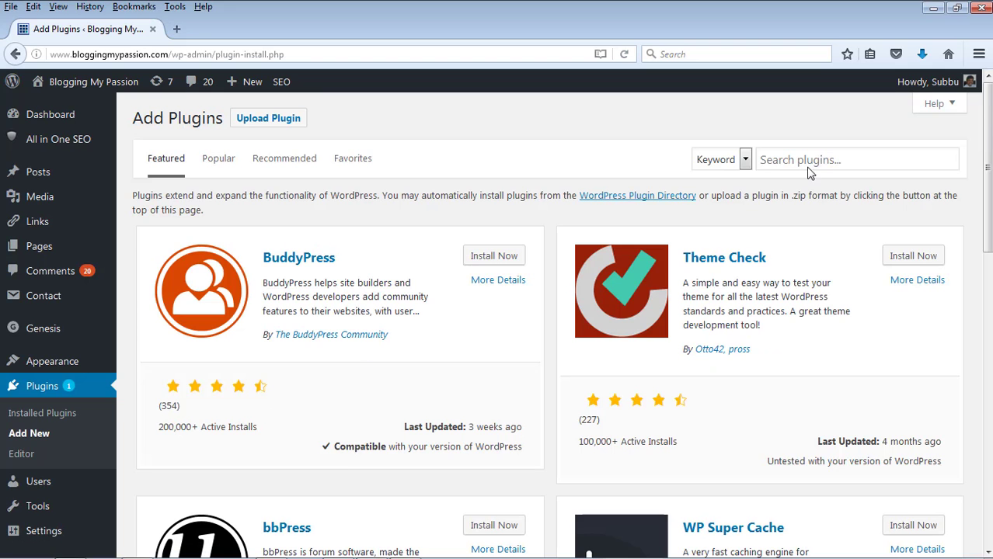
left_click(822, 160)
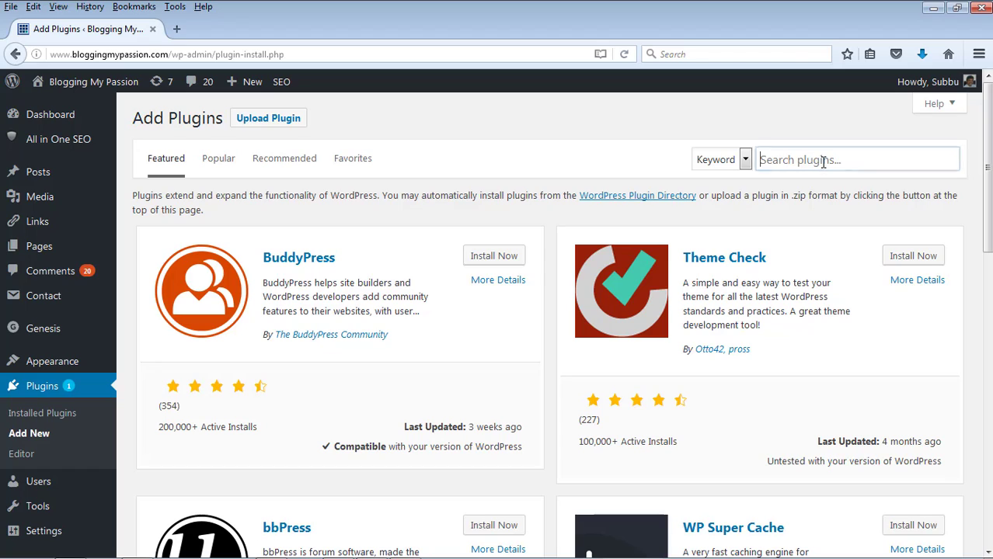
type("master slider")
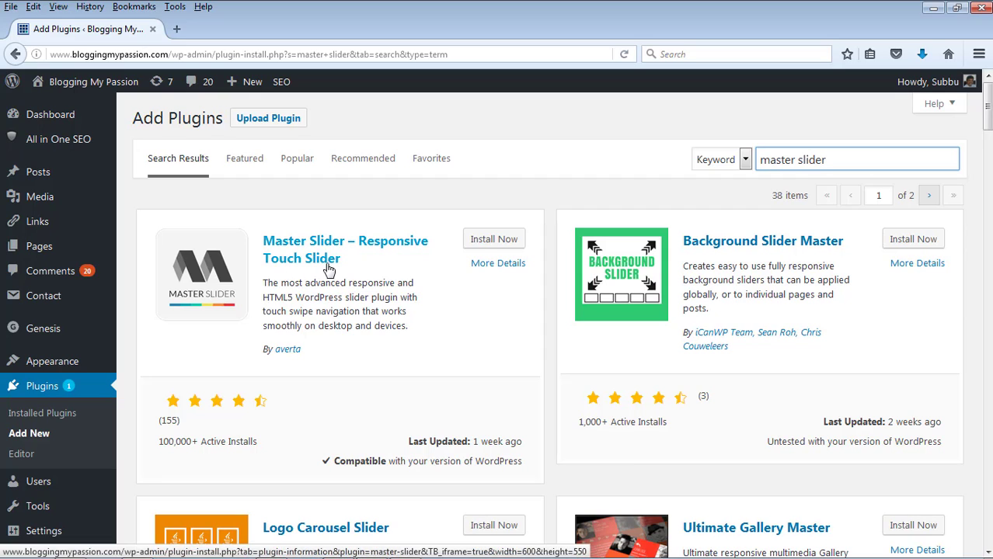
left_click(485, 245)
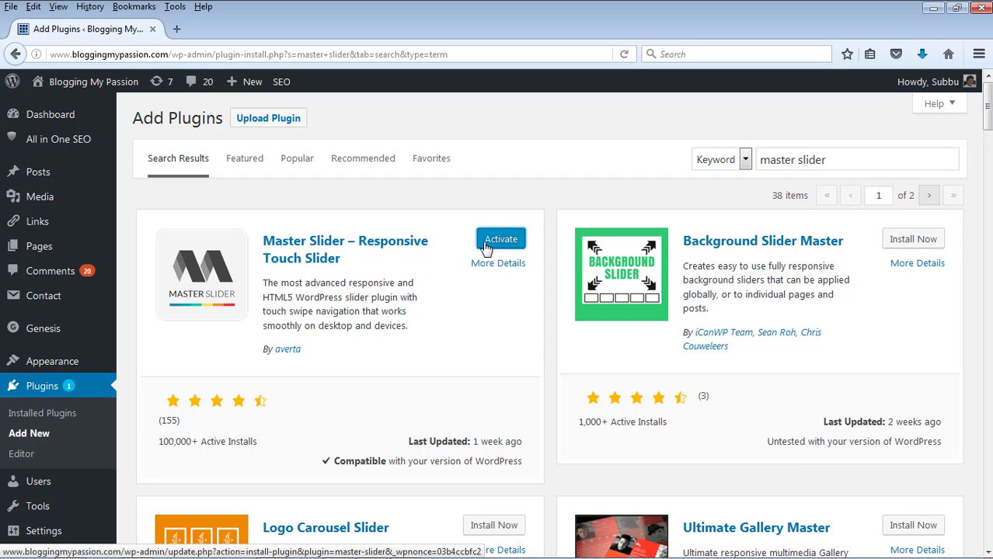
left_click(494, 246)
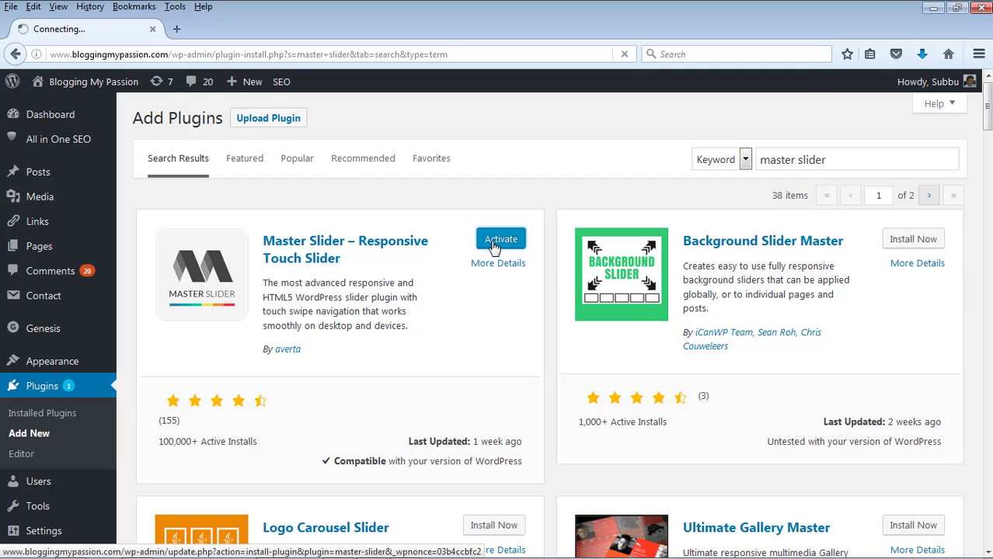
Step: Find Master Slider among the installed plugins and open its general settings
scroll(986, 145, "down", 3)
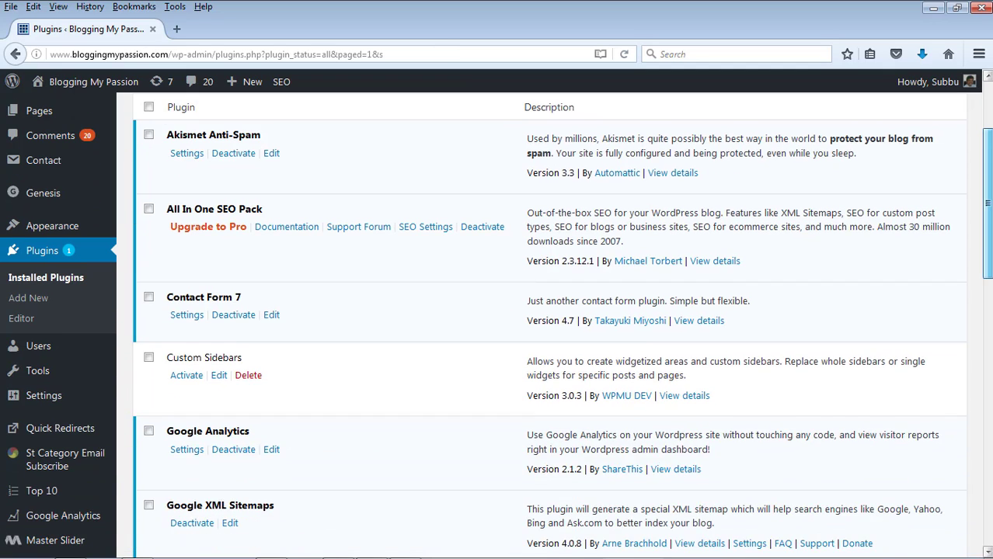
scroll(549, 326, "down", 10)
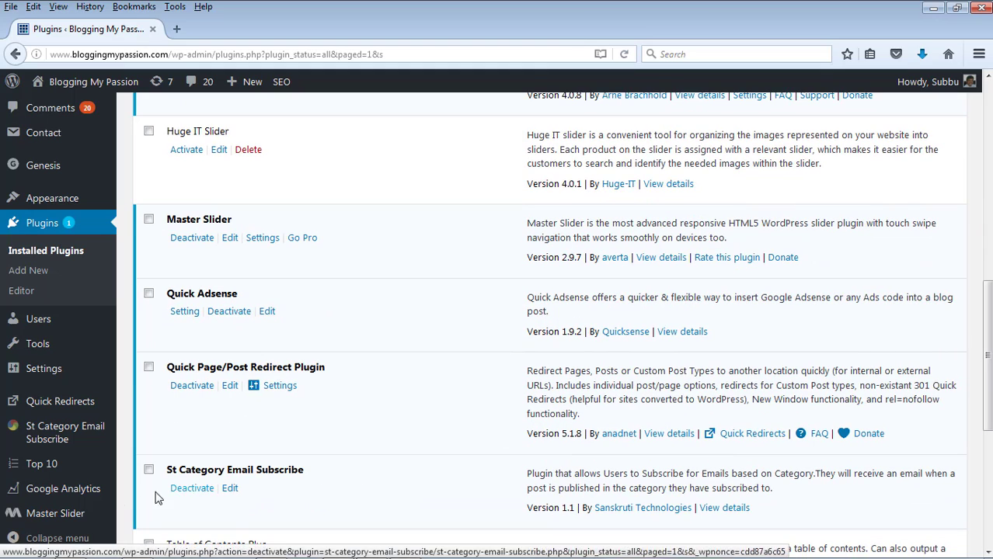
mouse_move(68, 512)
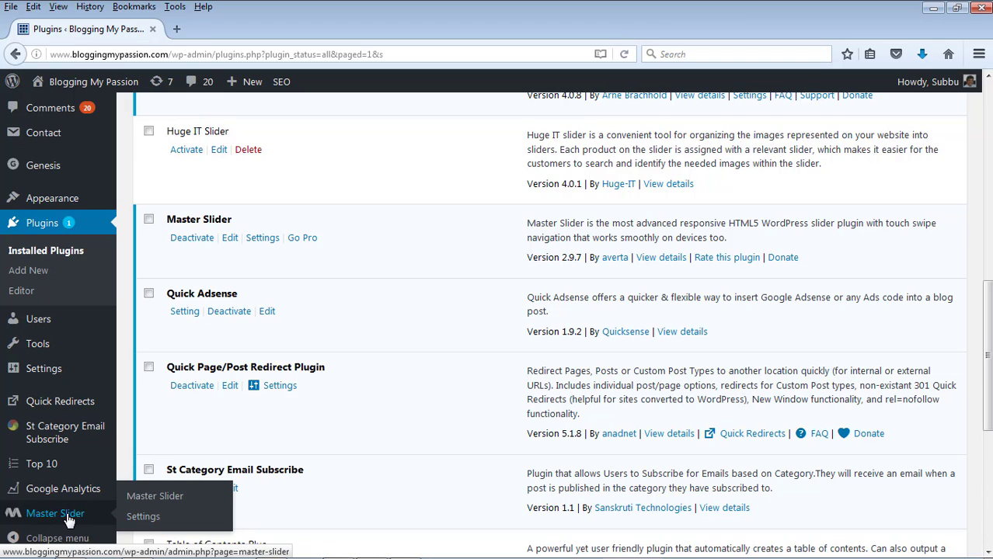
left_click(144, 517)
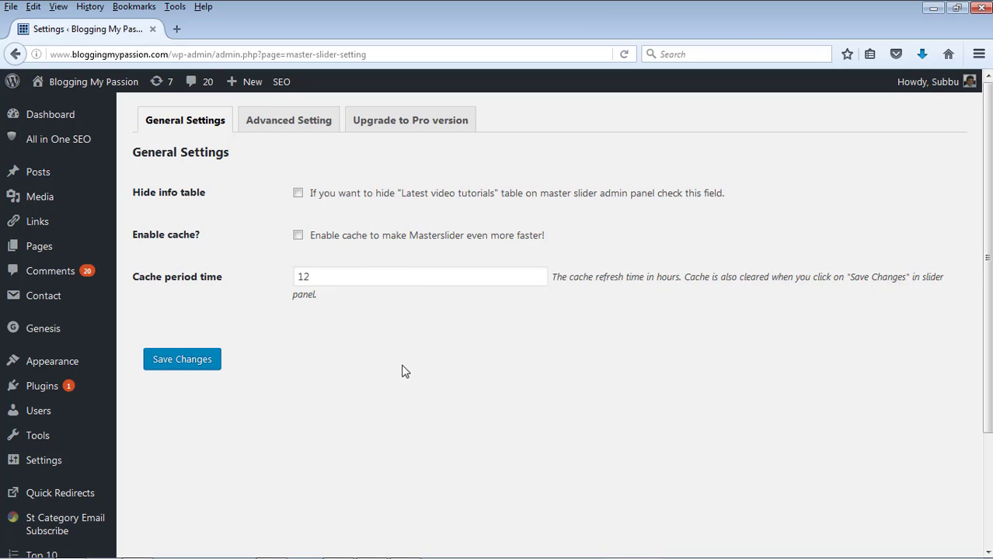
Step: Review the available starter templates in Master Slider and create a new slider of type Custom Slider
left_click_drag(987, 256, 988, 364)
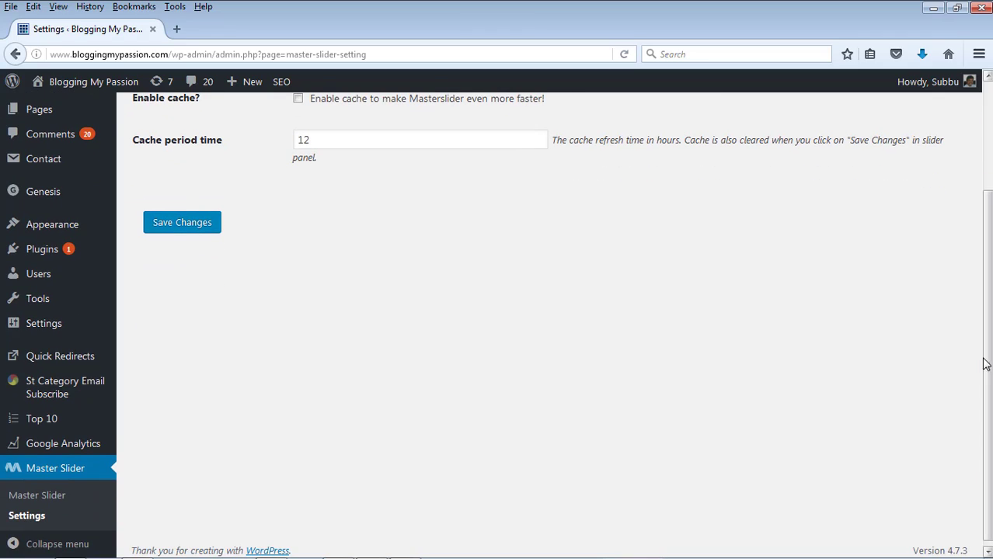
left_click(52, 496)
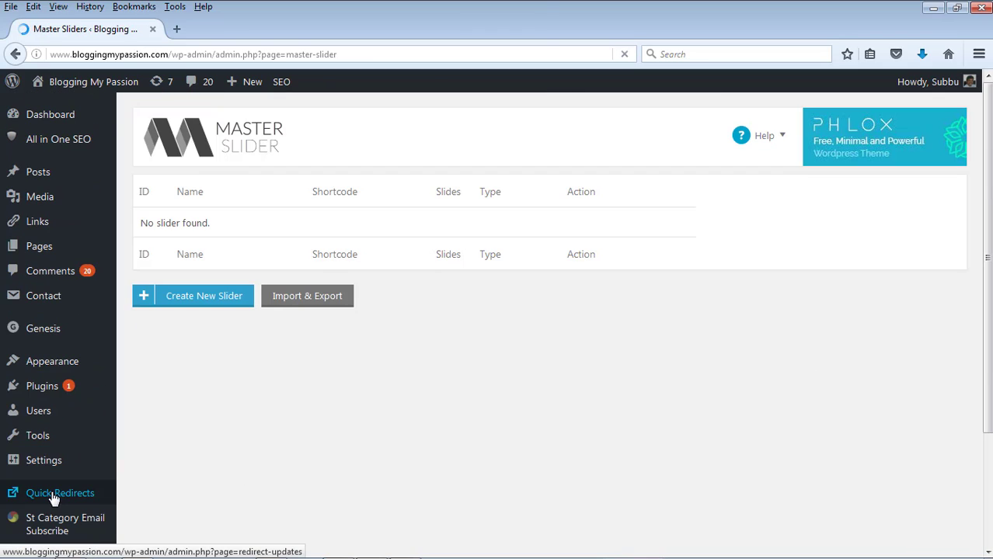
left_click(205, 299)
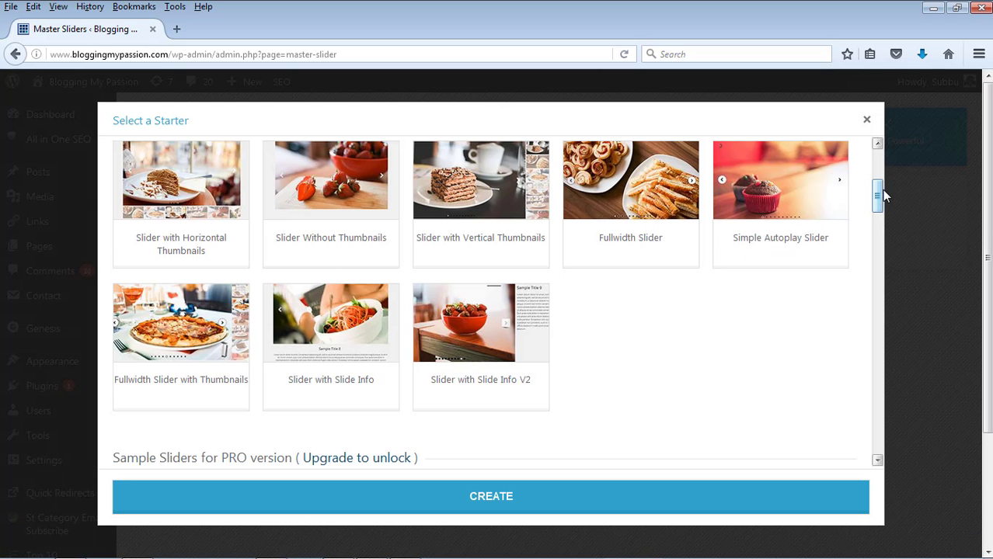
left_click_drag(880, 193, 878, 161)
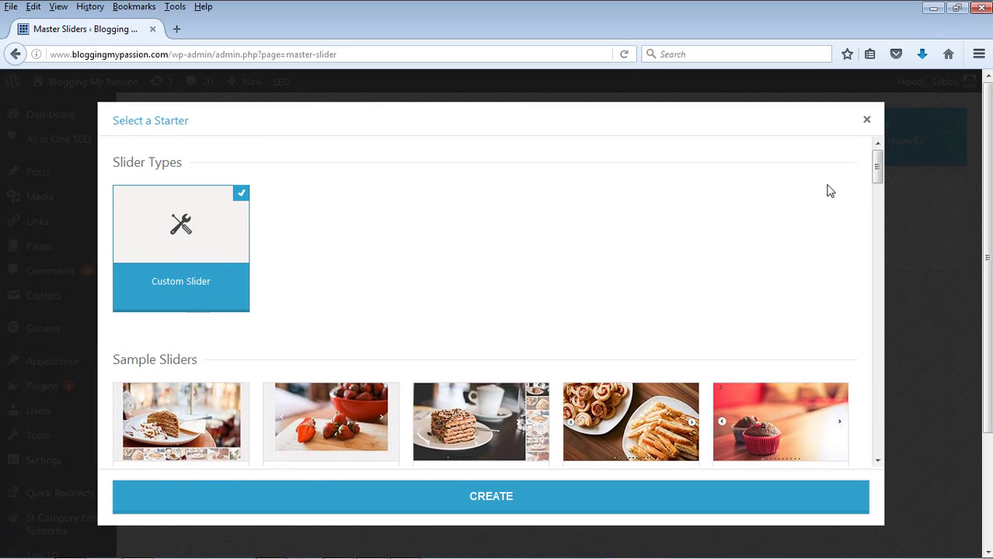
left_click_drag(877, 170, 878, 195)
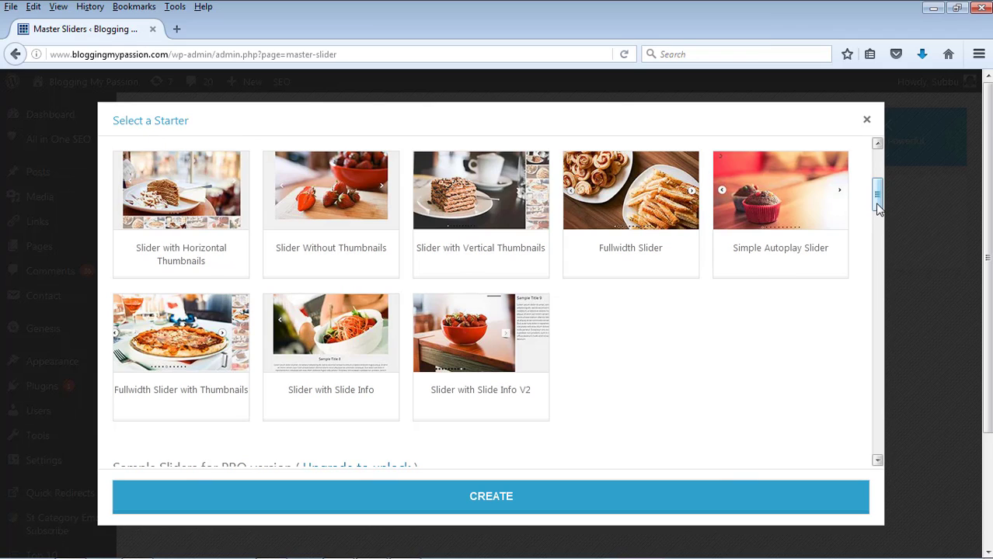
left_click_drag(877, 198, 880, 238)
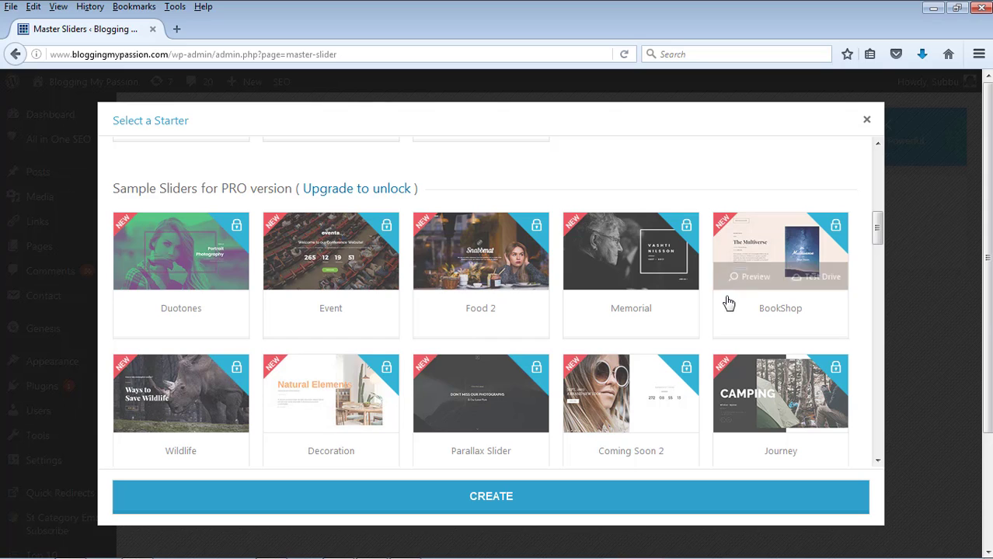
left_click_drag(880, 234, 880, 166)
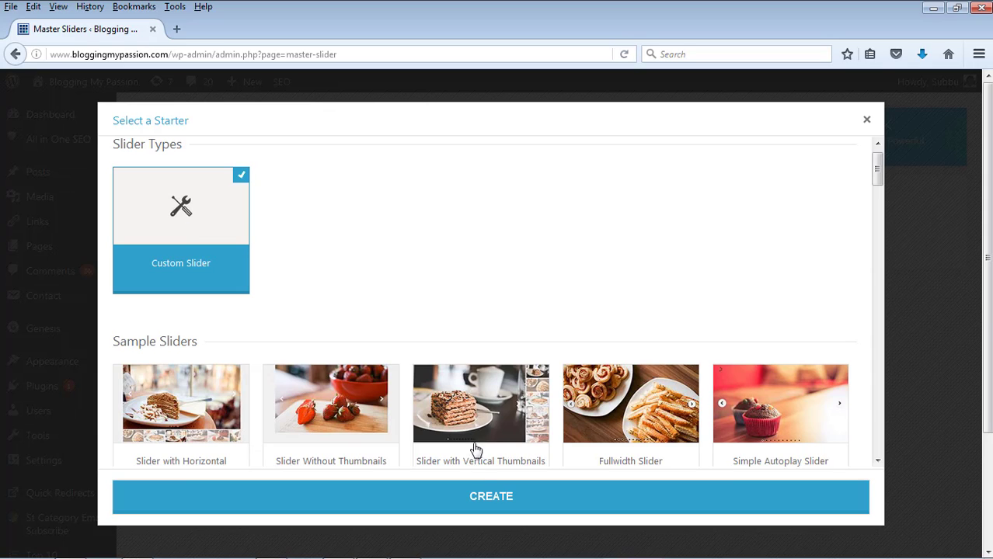
left_click(492, 505)
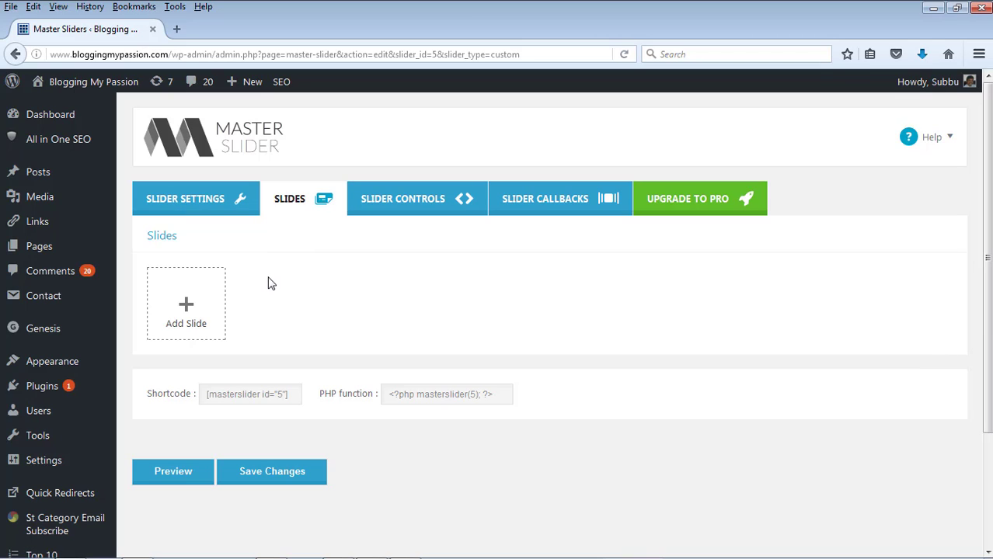
Step: Add new slides by uploading all images in the 700X500 images folder, from image5.jpg to mqdefault.jpg
left_click(187, 307)
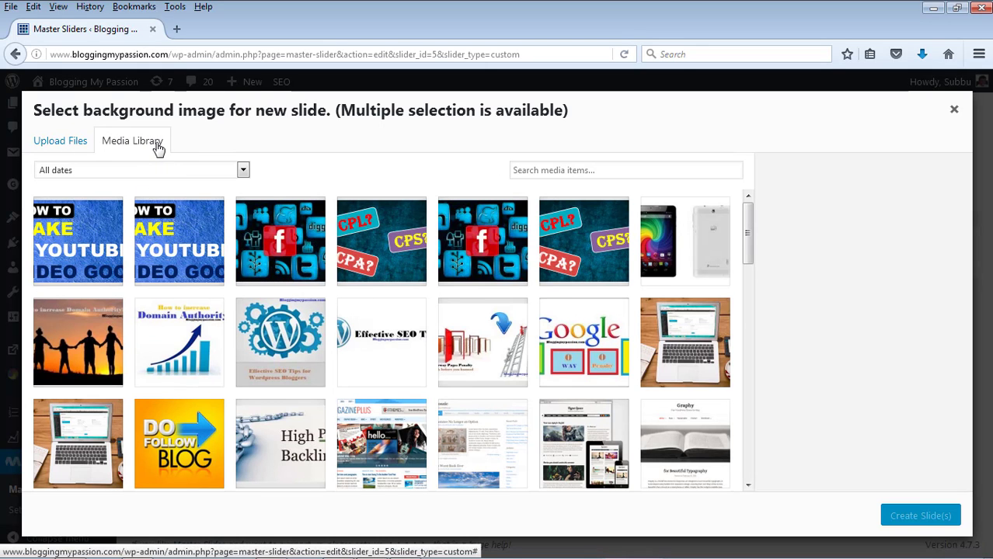
left_click(78, 146)
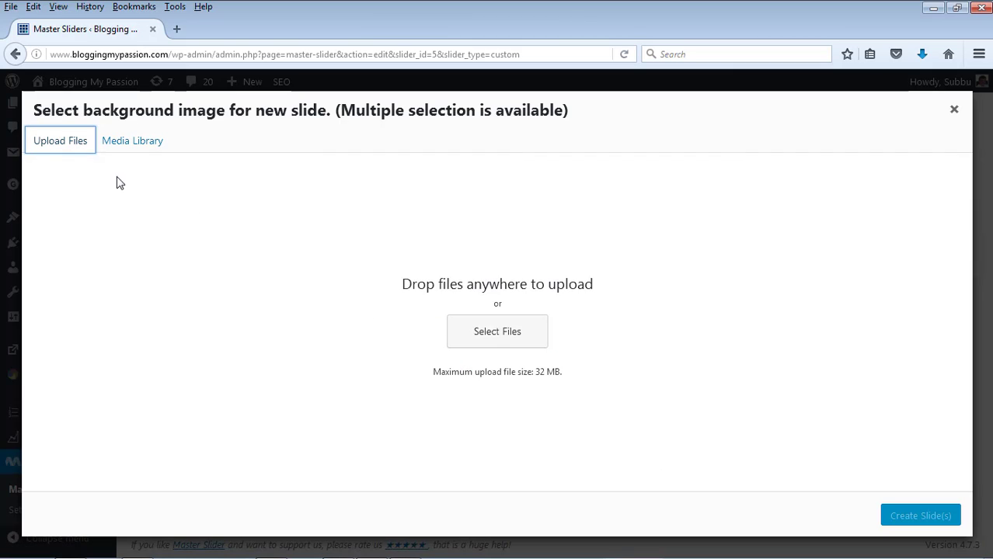
left_click(508, 339)
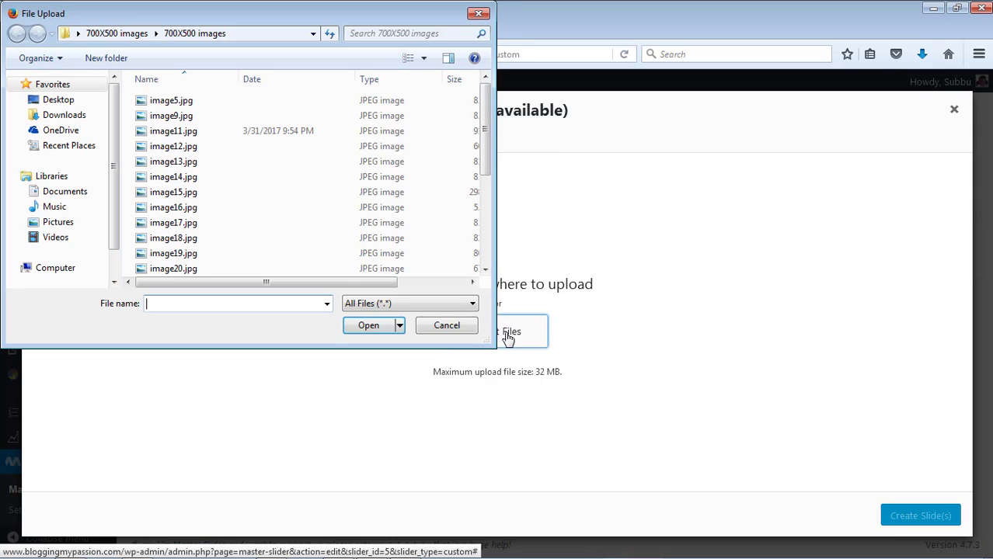
left_click(166, 102)
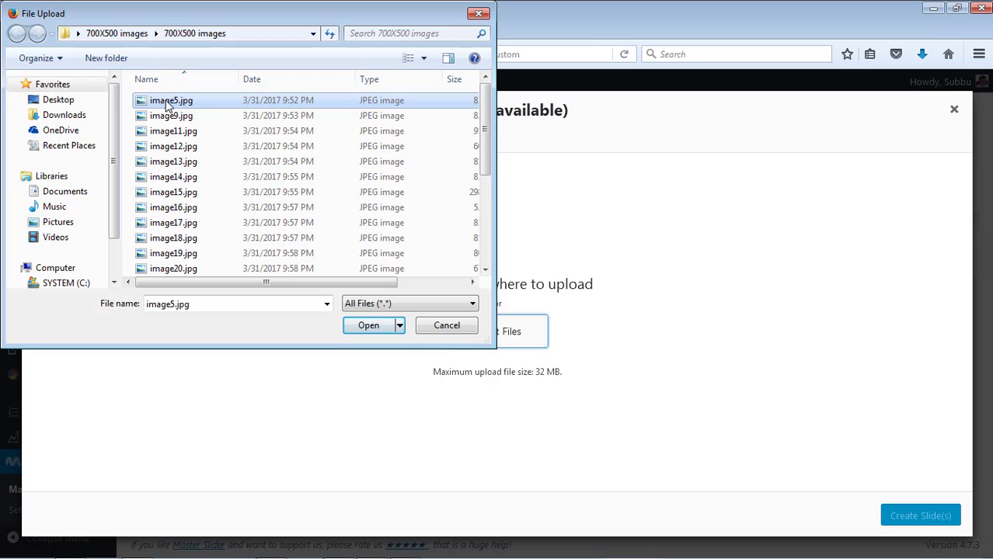
key("shift+Down")
key("shift+Down")
key("shift+Down")
key("shift+Down")
key("shift+Down")
key("shift+Down")
key("shift+Down")
key("shift+End")
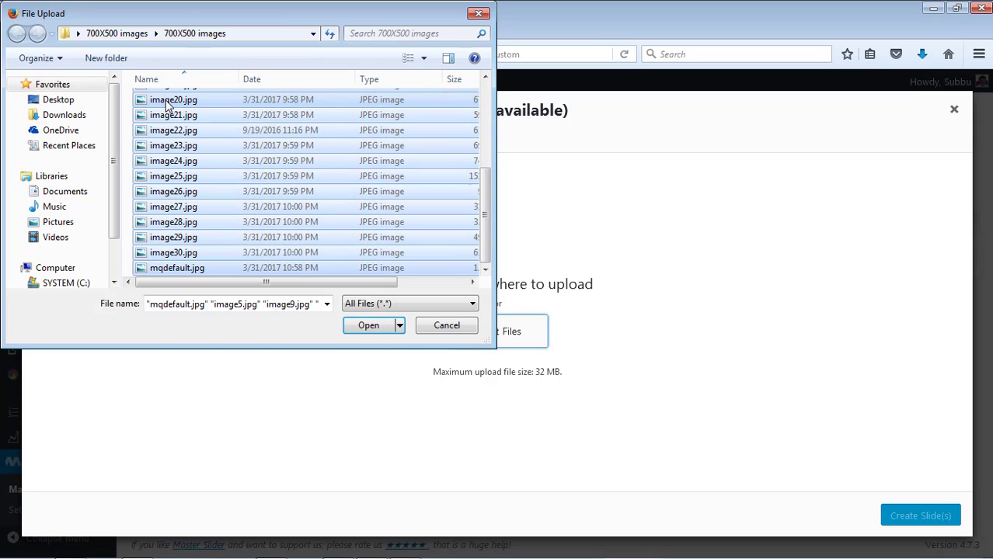
left_click(380, 326)
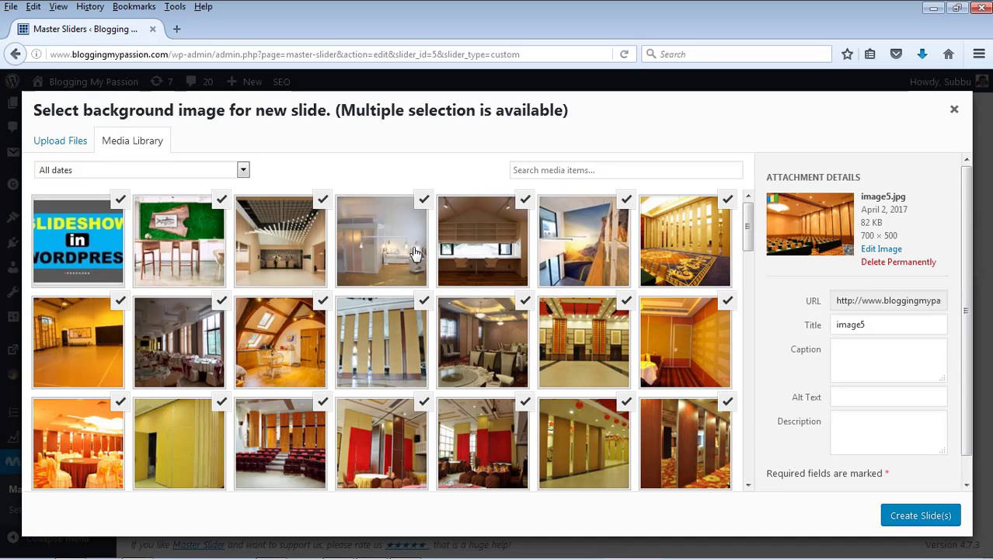
Step: Exclude the "Slideshow in WordPress" image from the selection and create slides from the other uploaded images
left_click(119, 205)
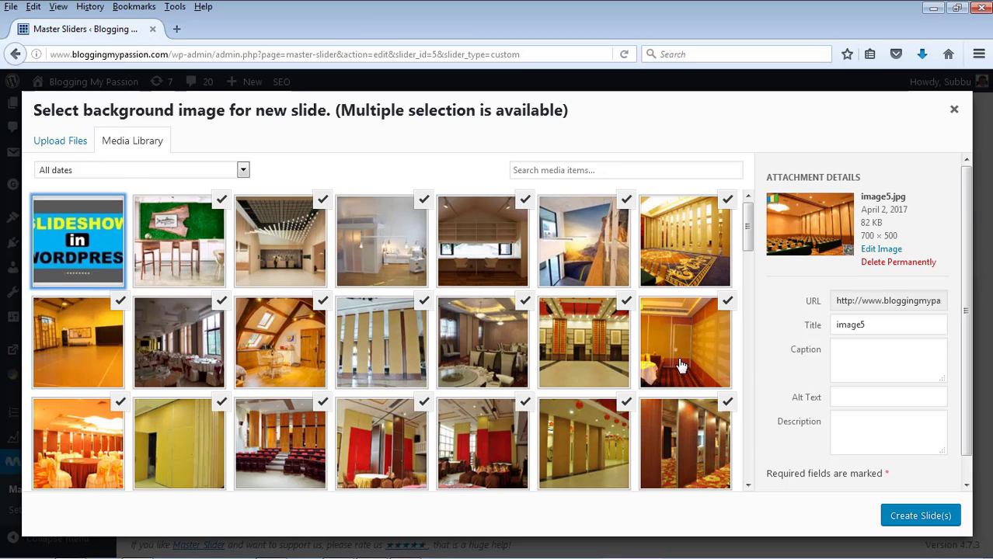
left_click(925, 523)
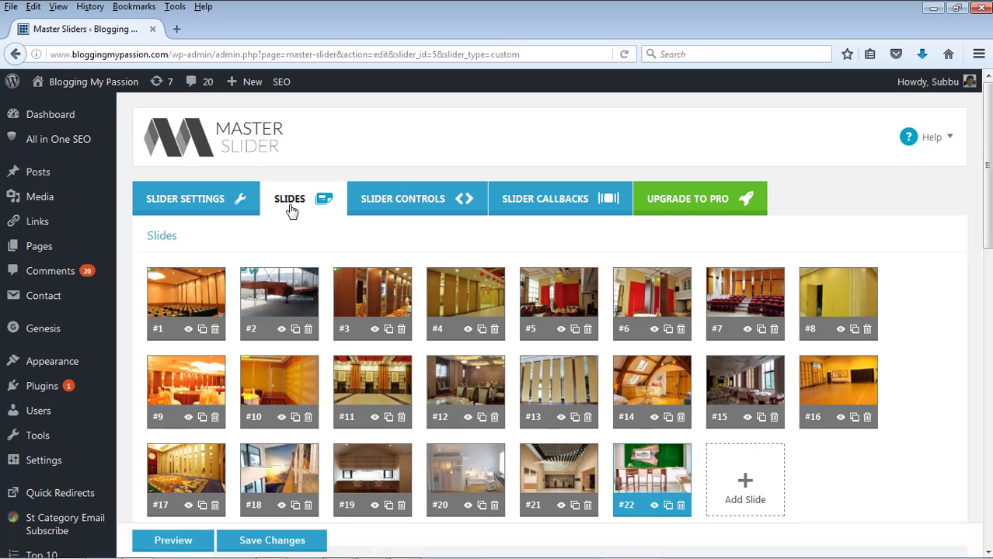
left_click_drag(986, 208, 986, 328)
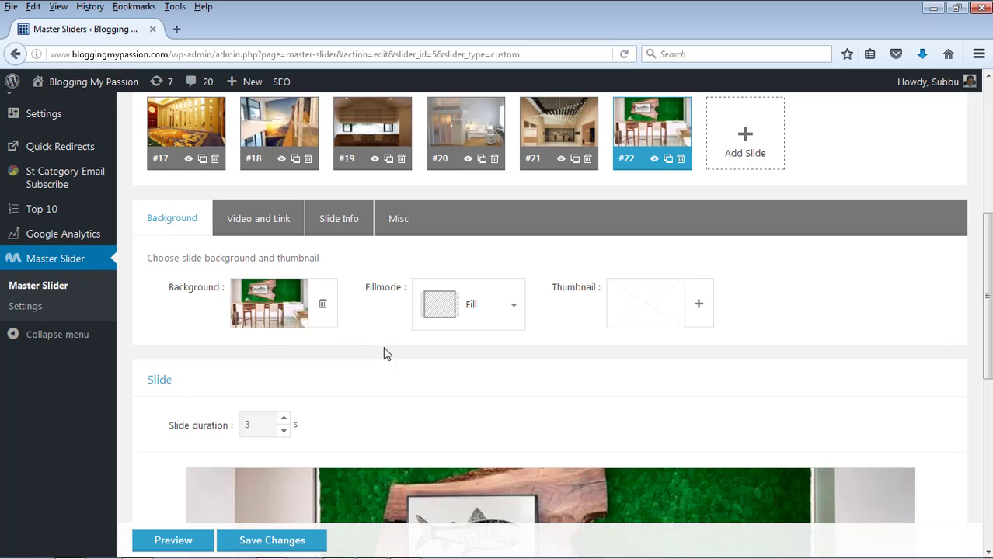
left_click(260, 219)
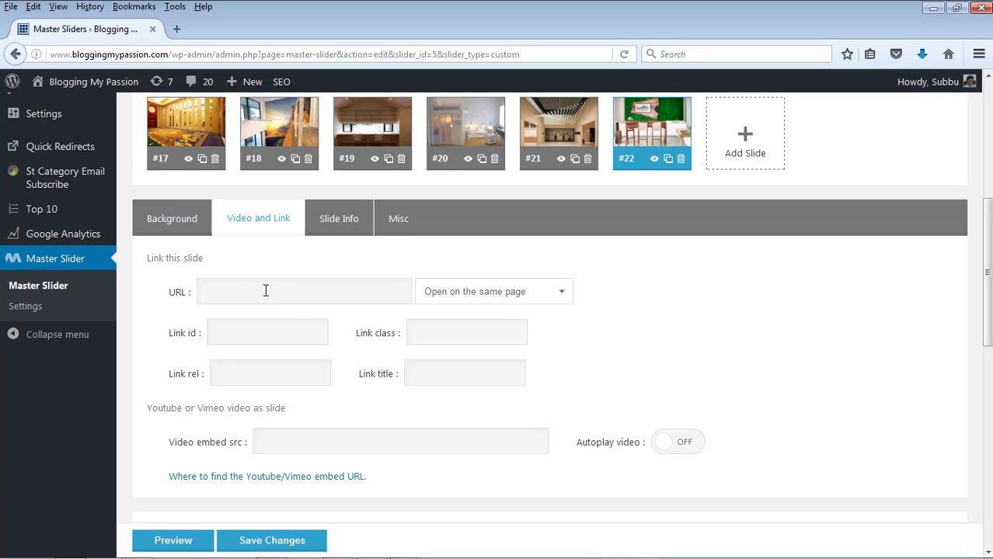
left_click_drag(987, 274, 987, 193)
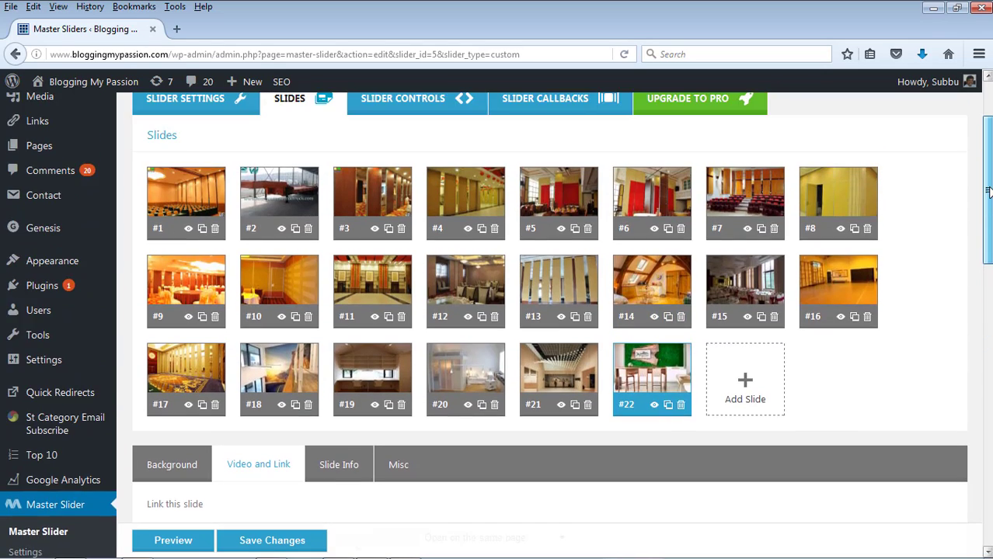
left_click(202, 186)
scroll(568, 284, "down", 5)
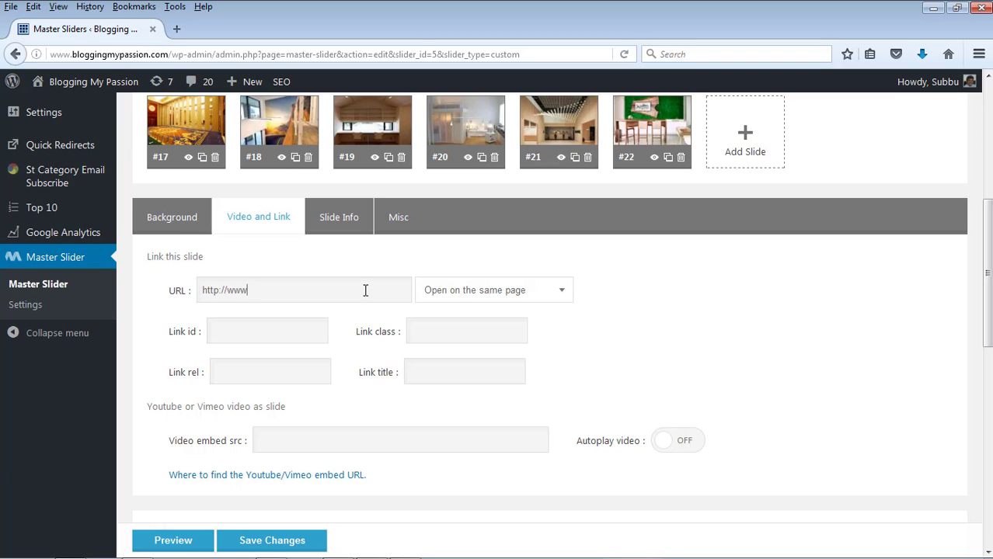
type("google.com")
left_click(481, 294)
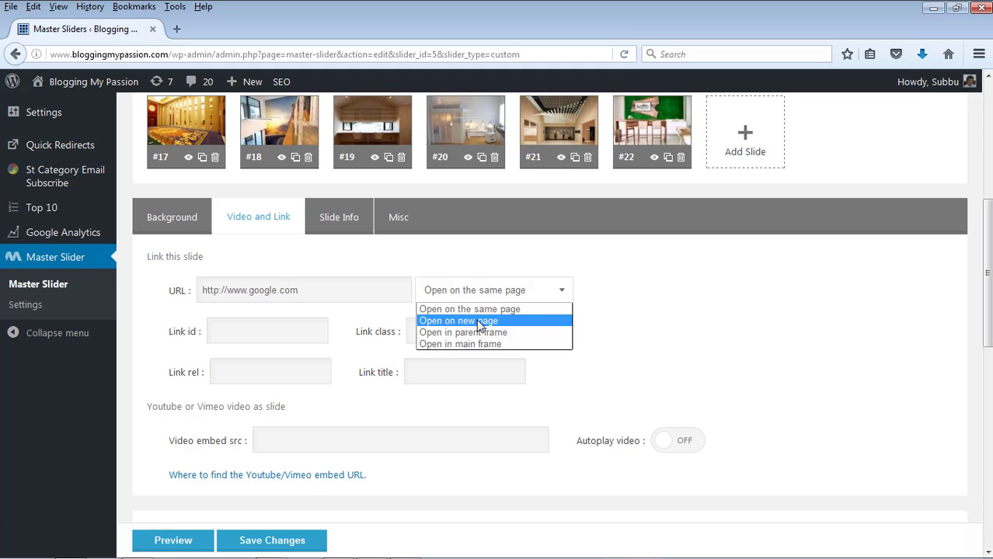
left_click(480, 321)
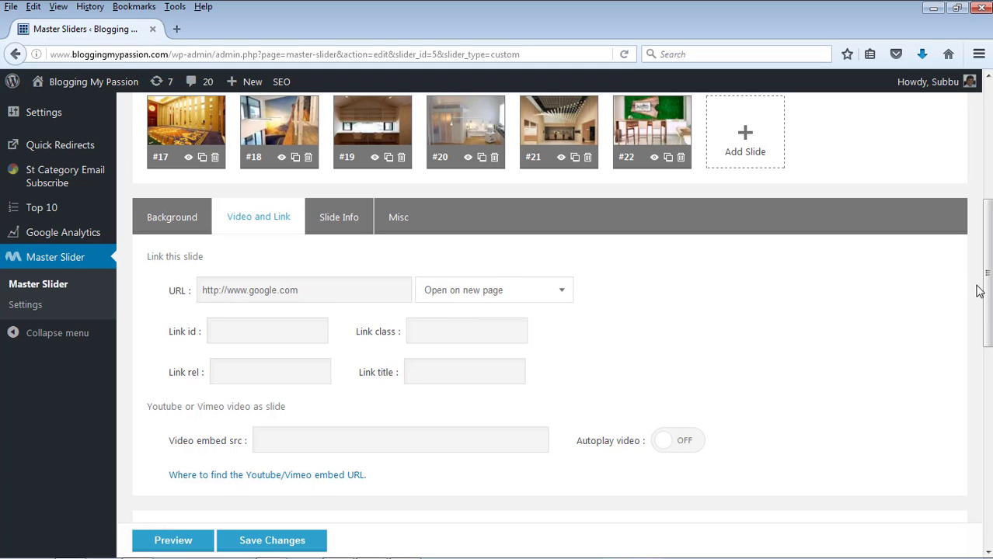
scroll(979, 290, "up", 3)
scroll(543, 264, "up", 2)
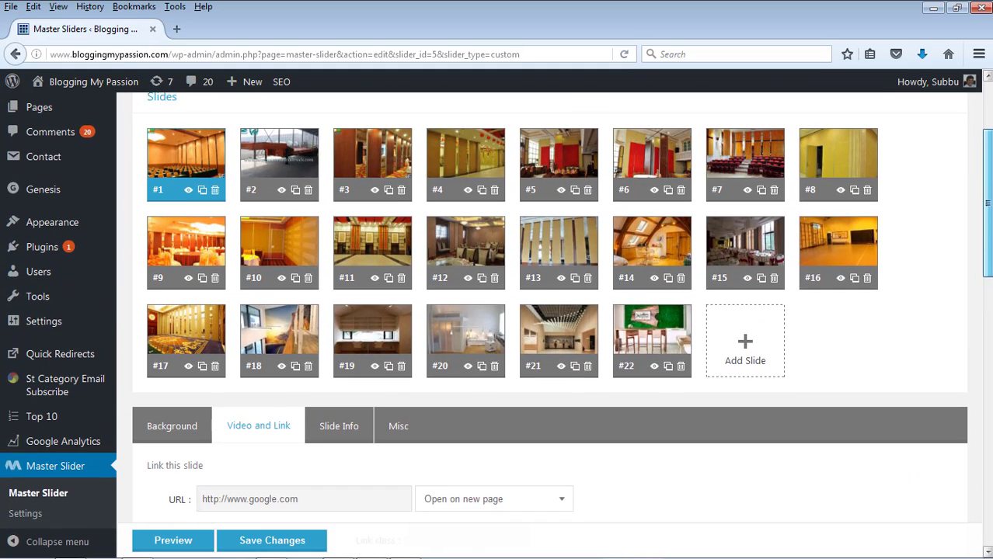
left_click(271, 158)
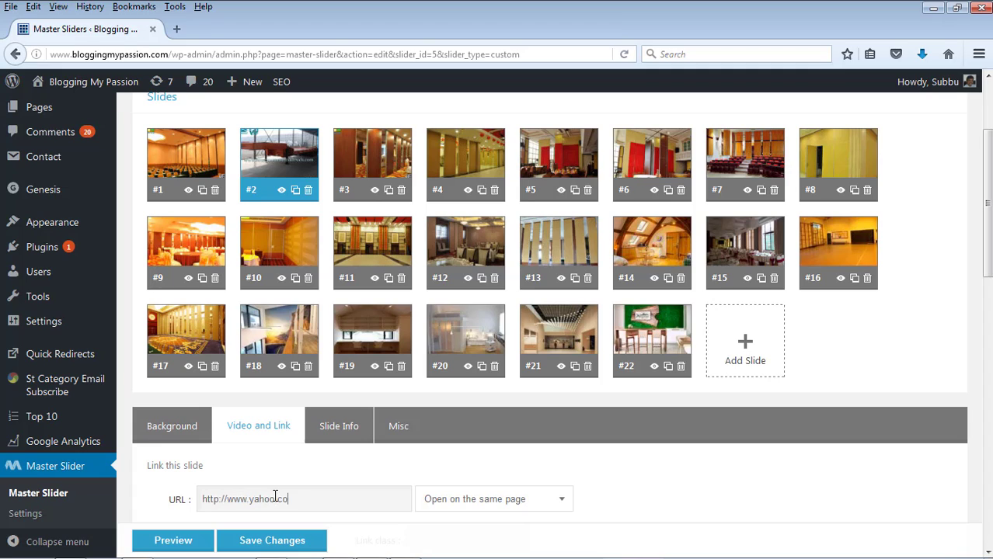
left_click(503, 512)
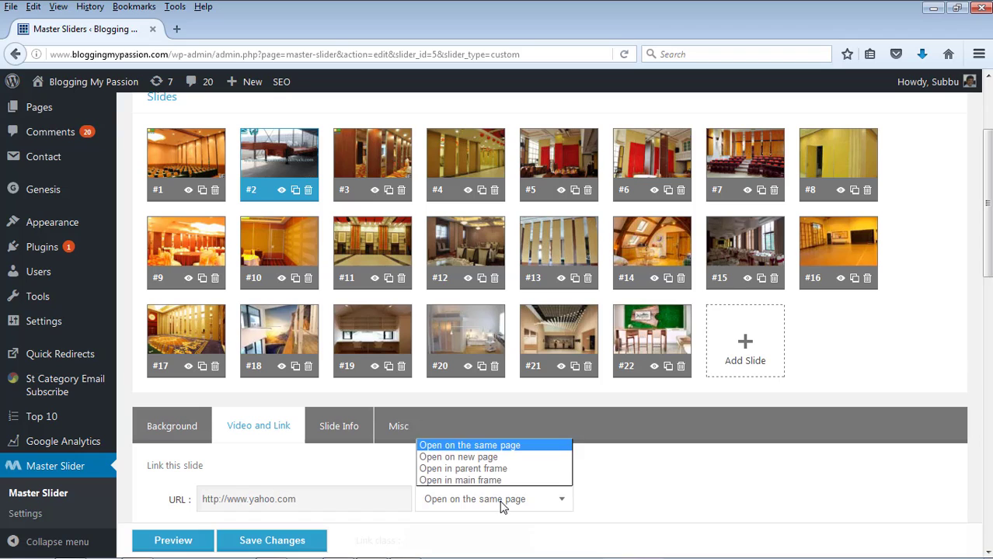
left_click(489, 457)
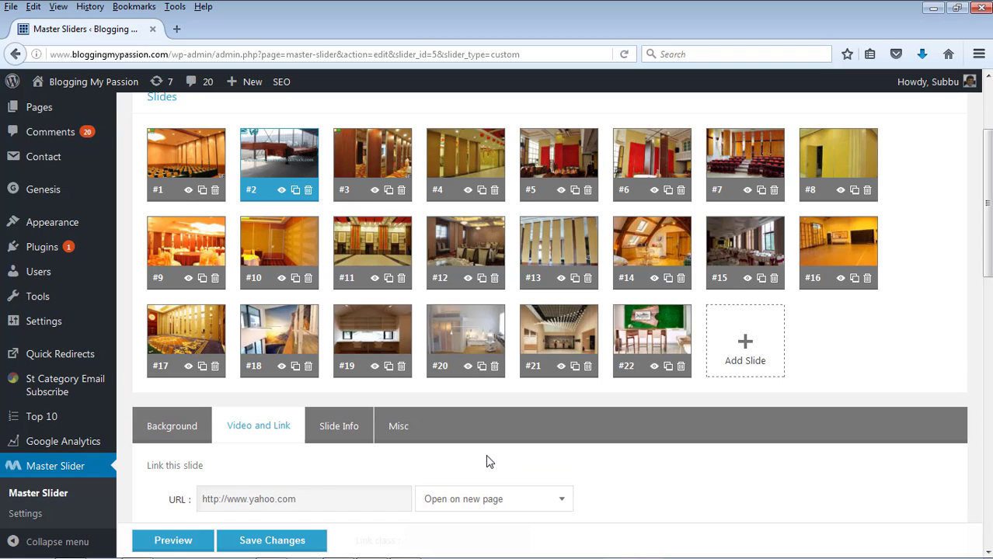
left_click(275, 544)
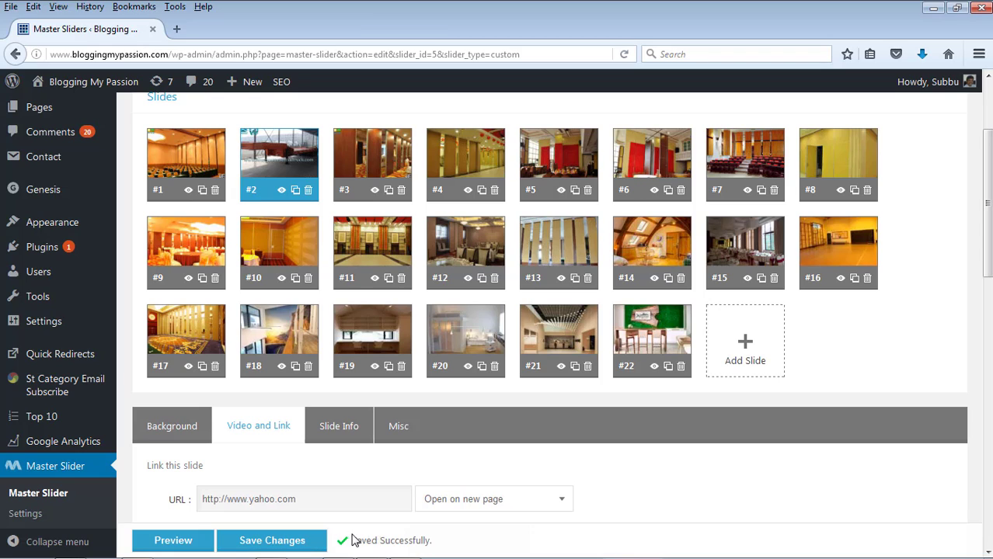
Step: Check the slide info options for slide #2 and rename the slider as Horizontal Slider in its general settings
left_click(338, 432)
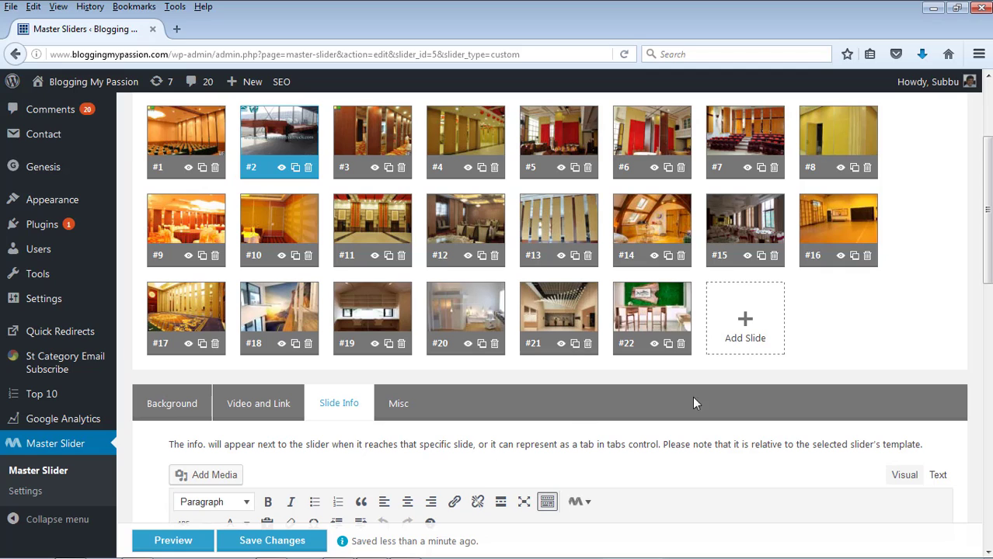
left_click_drag(989, 241, 990, 172)
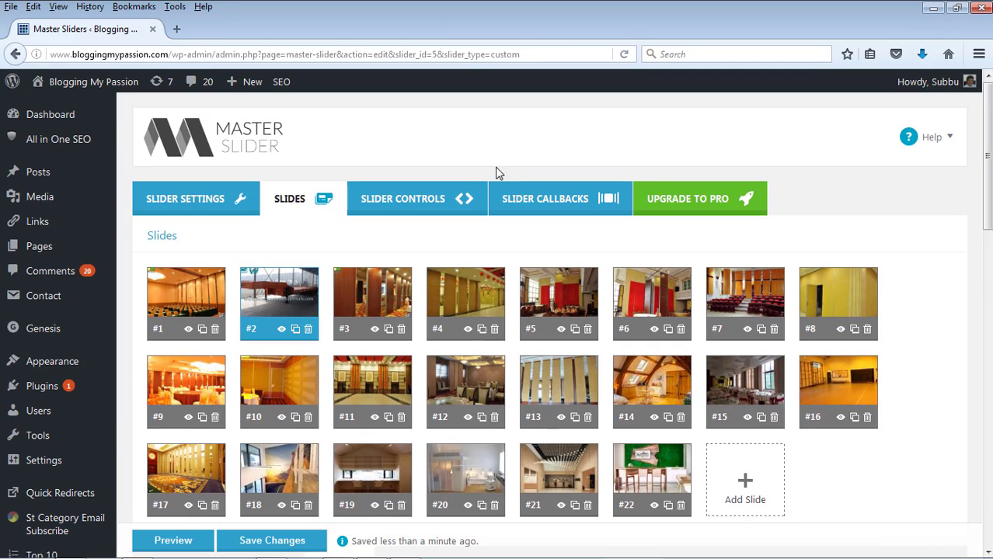
left_click(187, 202)
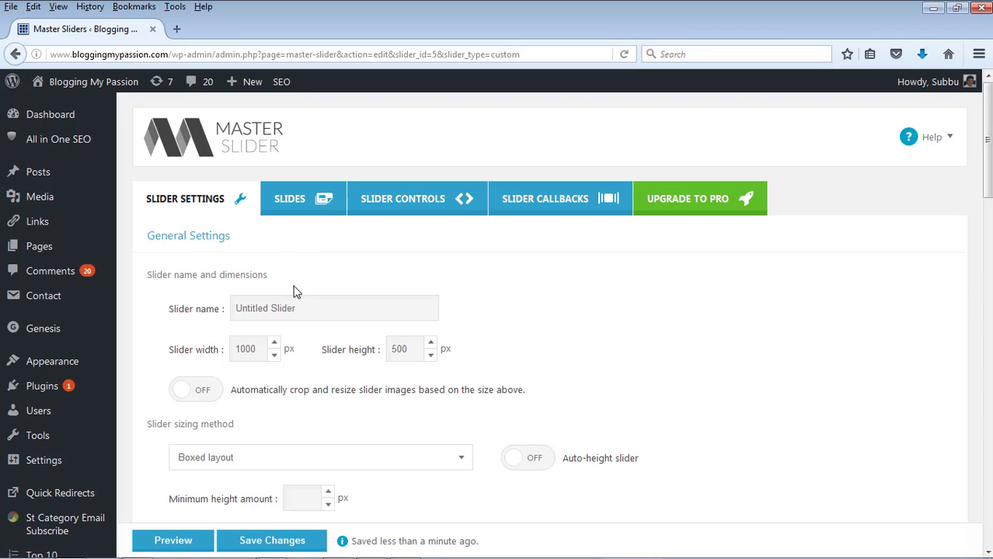
triple_click(304, 308)
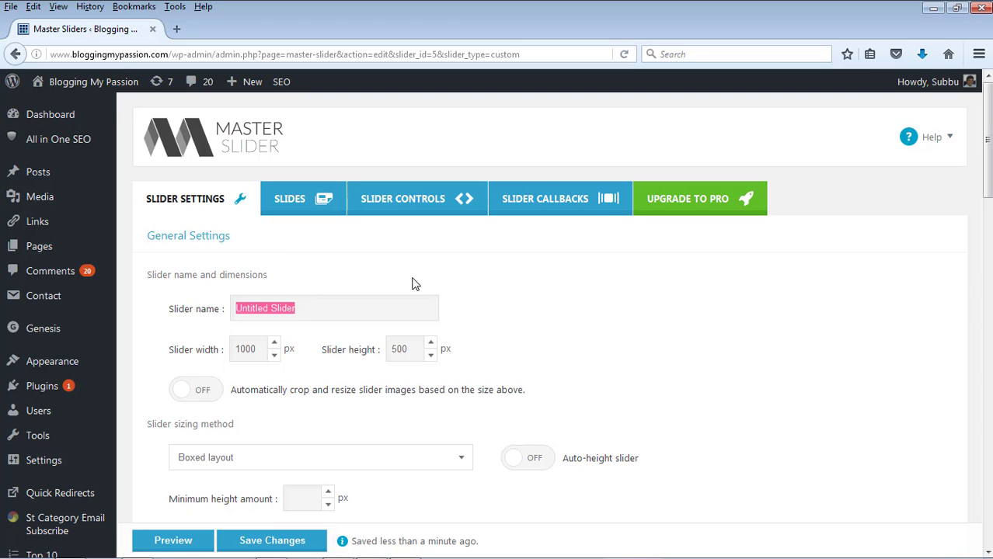
type("Horizonta")
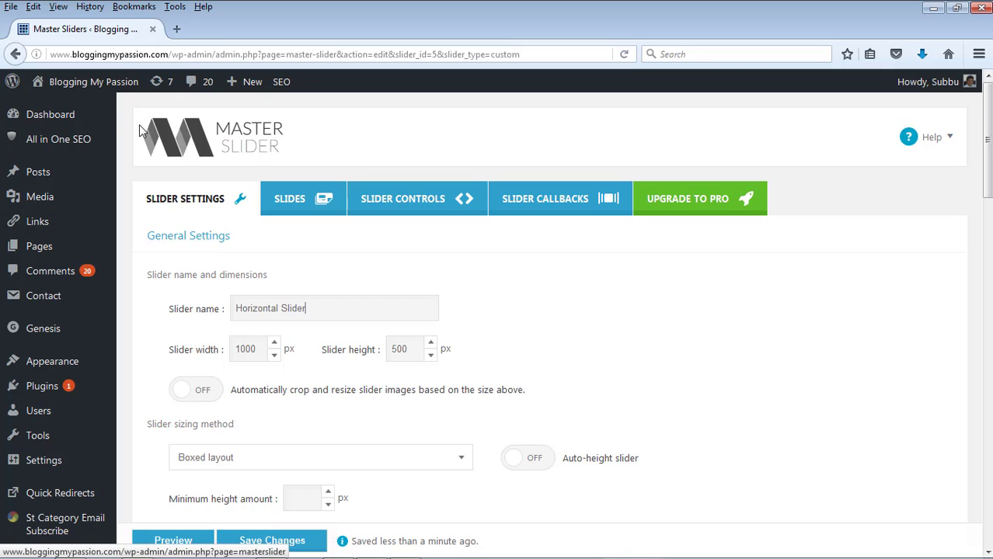
Step: Open the live site in a new browser tab and examine the content area of the "Sold My Blog for $10000!" post
mouse_move(85, 82)
right_click(66, 108)
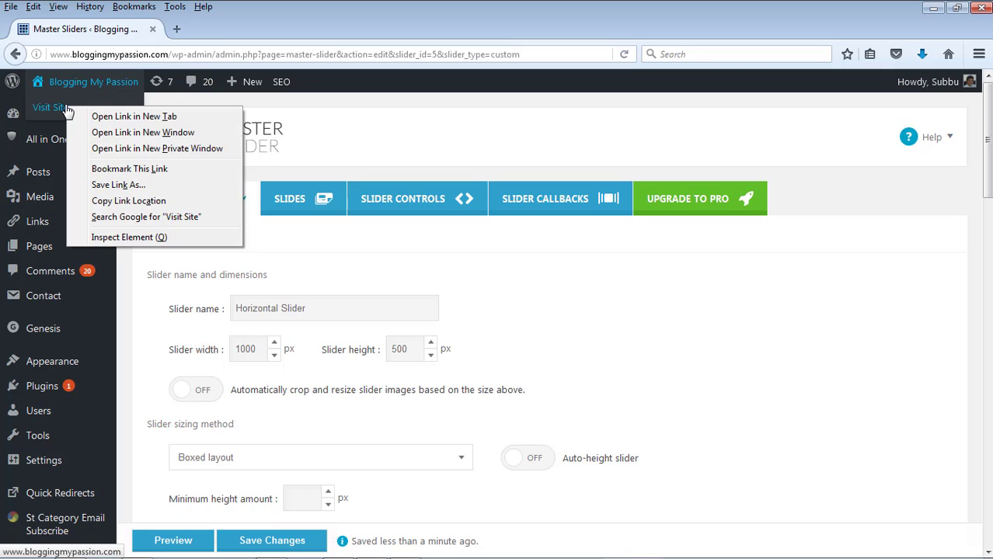
left_click(109, 116)
left_click(237, 29)
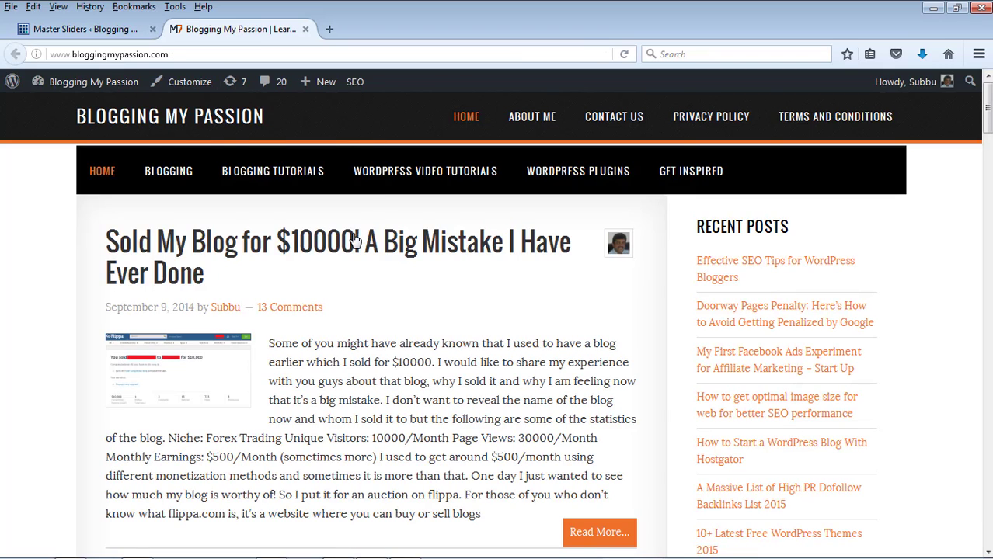
left_click(354, 241)
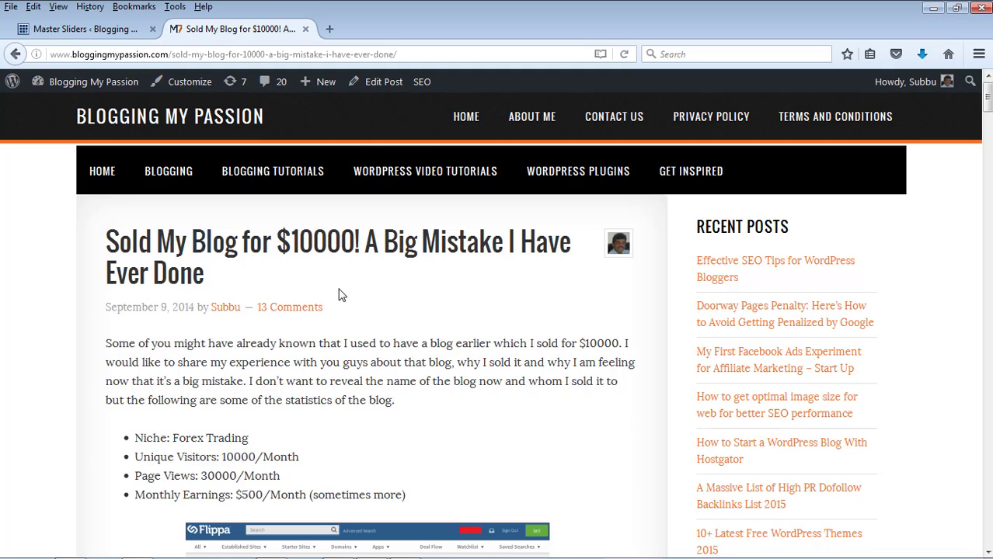
scroll(625, 416, "down", 4)
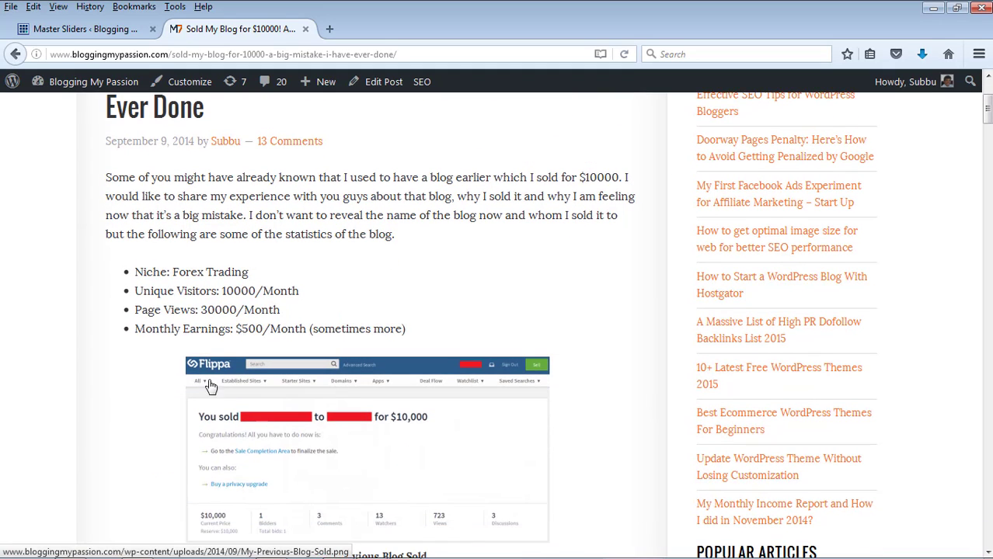
Step: Return to the slider editor, set the slider width to 700 px, and save the changes
left_click(86, 28)
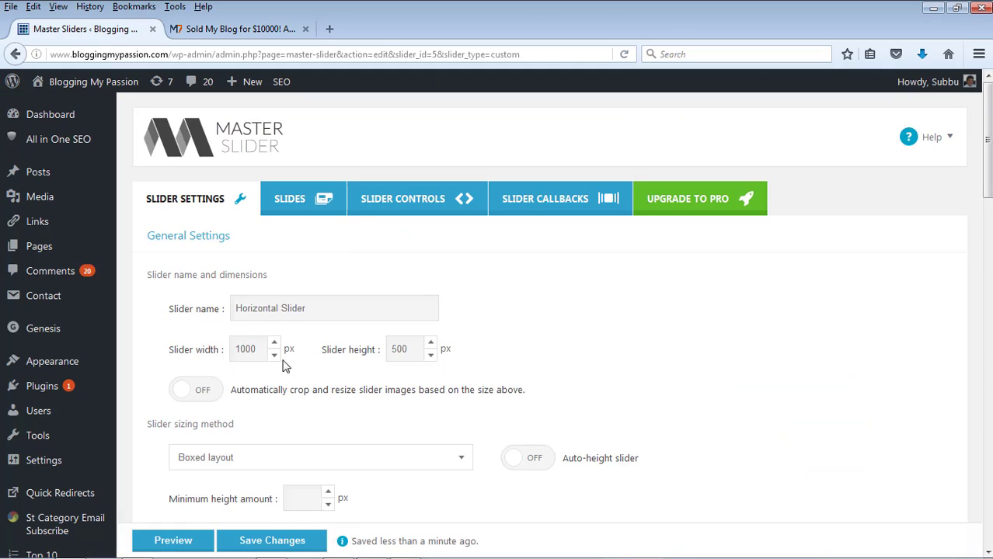
left_click_drag(266, 349, 211, 349)
type("7")
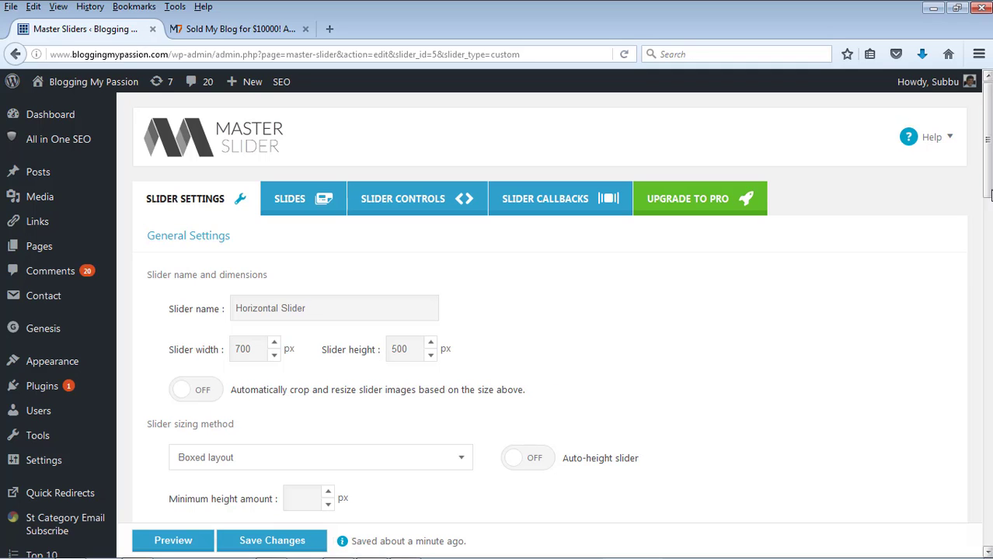
mouse_move(986, 188)
left_mouse_down()
mouse_move(986, 401)
mouse_move(989, 184)
left_mouse_up()
left_click(410, 211)
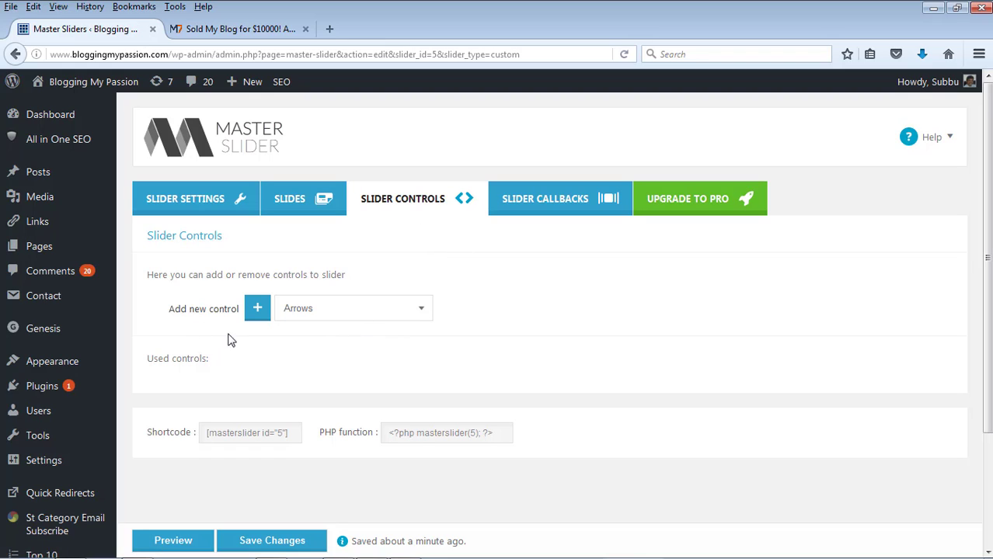
left_click(277, 541)
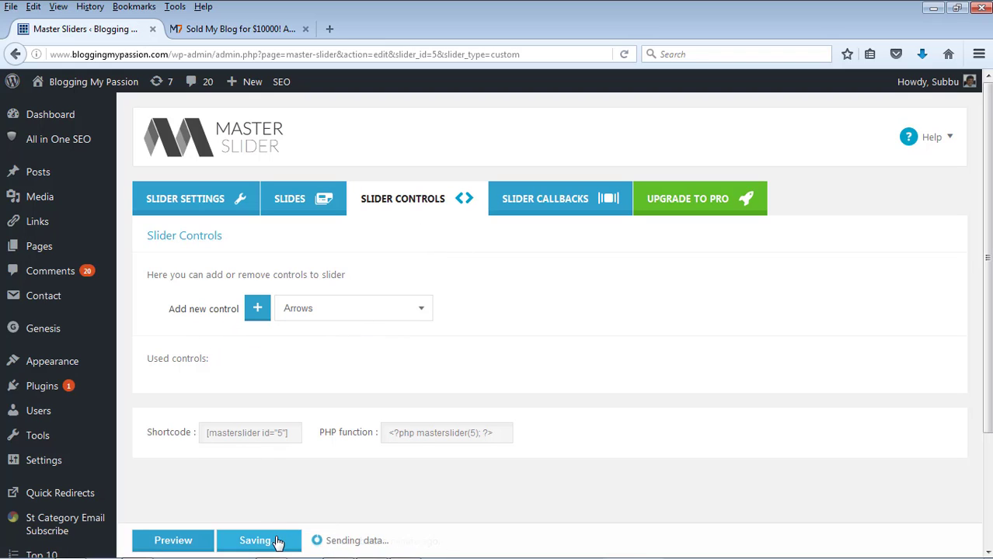
Step: Preview the slider, swipe through its first slides, and close the preview
left_click(177, 543)
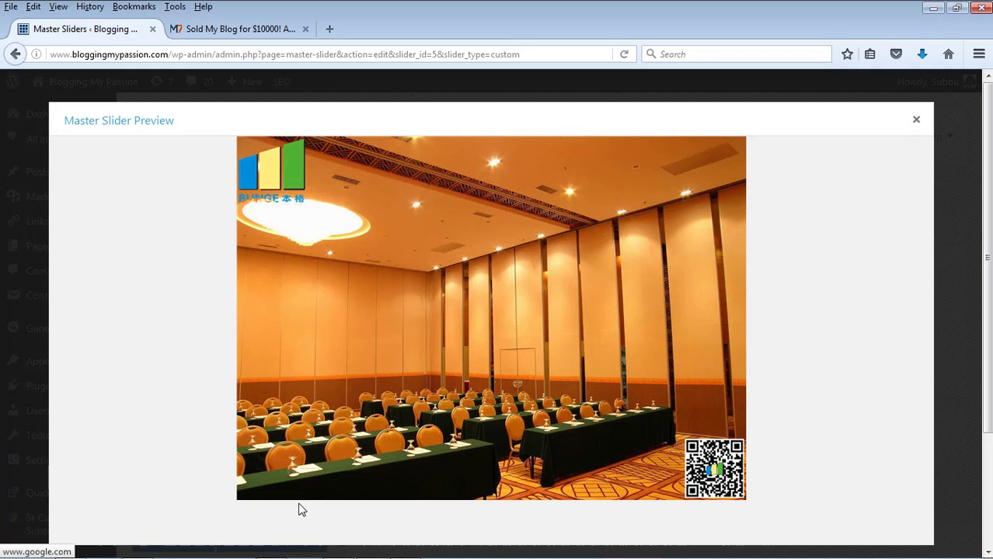
left_click_drag(699, 312, 250, 305)
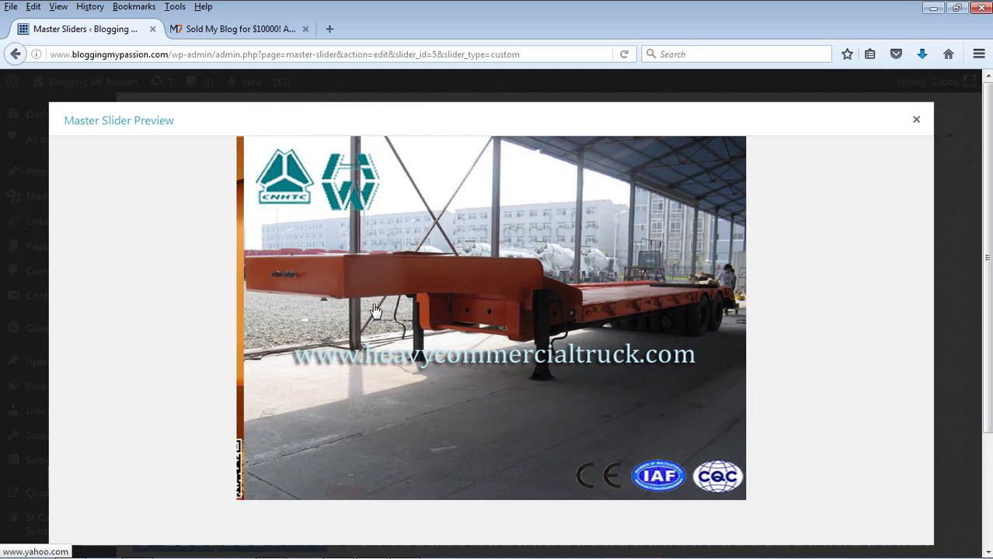
left_click_drag(683, 328, 200, 330)
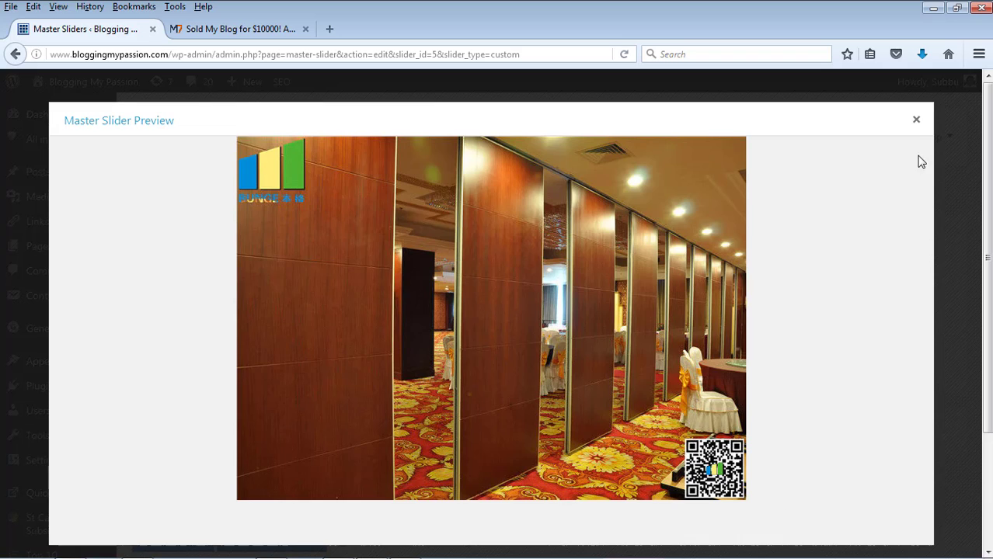
left_click(916, 119)
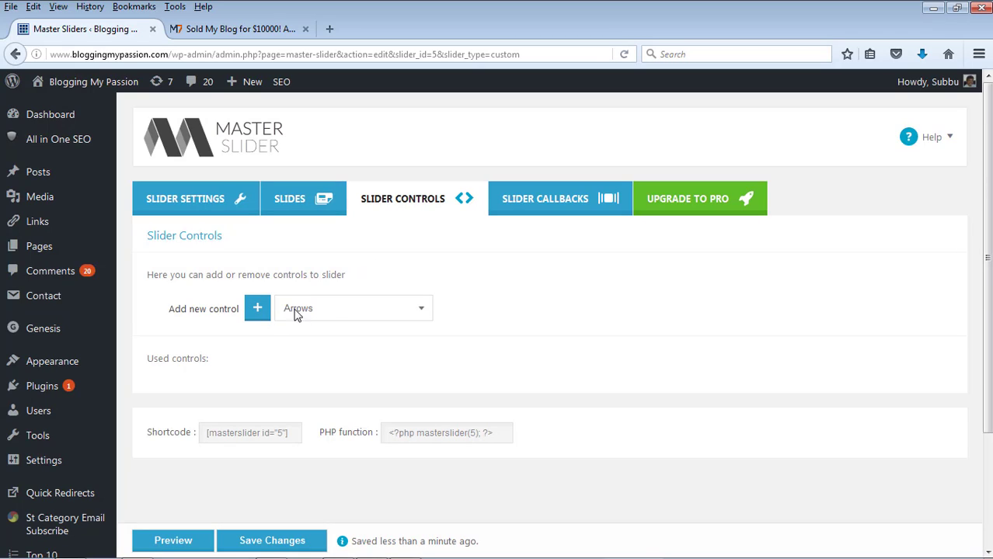
Step: Add the Arrows control to the slider, save the changes, and check the arrows in the preview
left_click(346, 315)
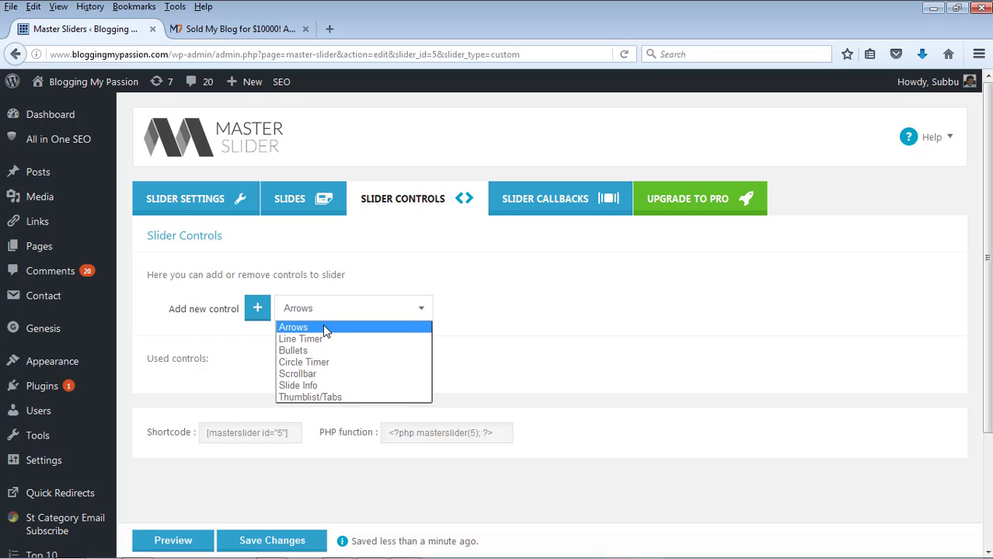
left_click(517, 303)
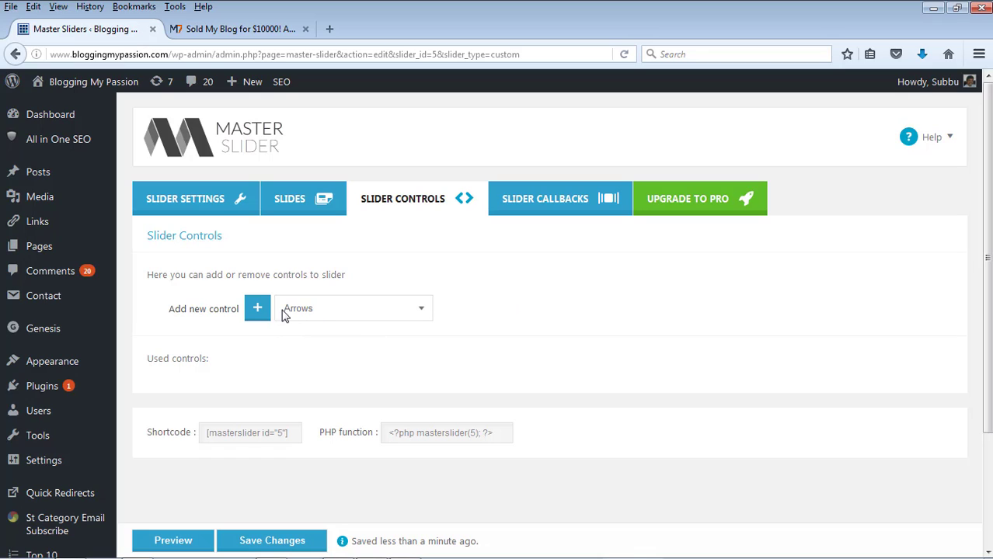
left_click(257, 309)
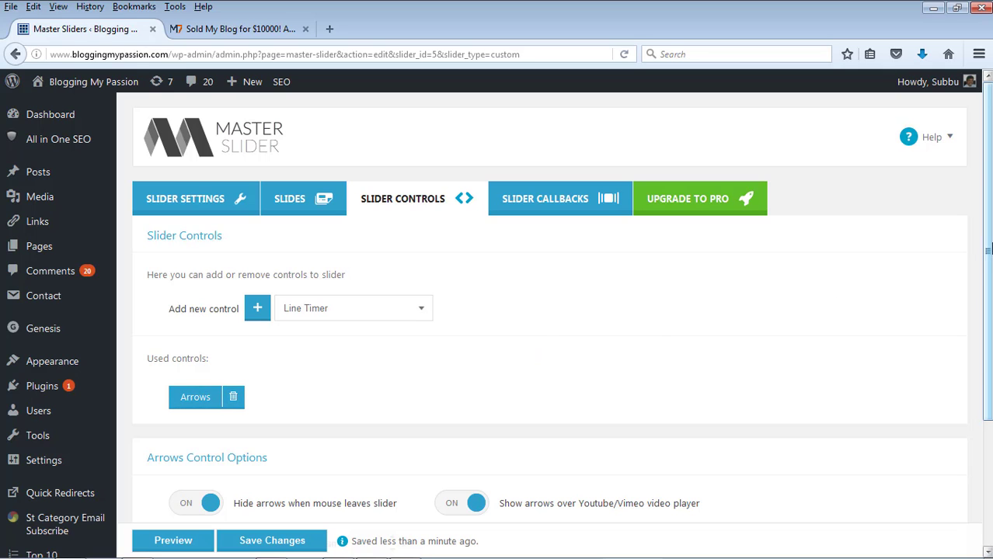
scroll(985, 256, "down", 3)
scroll(555, 326, "down", 1)
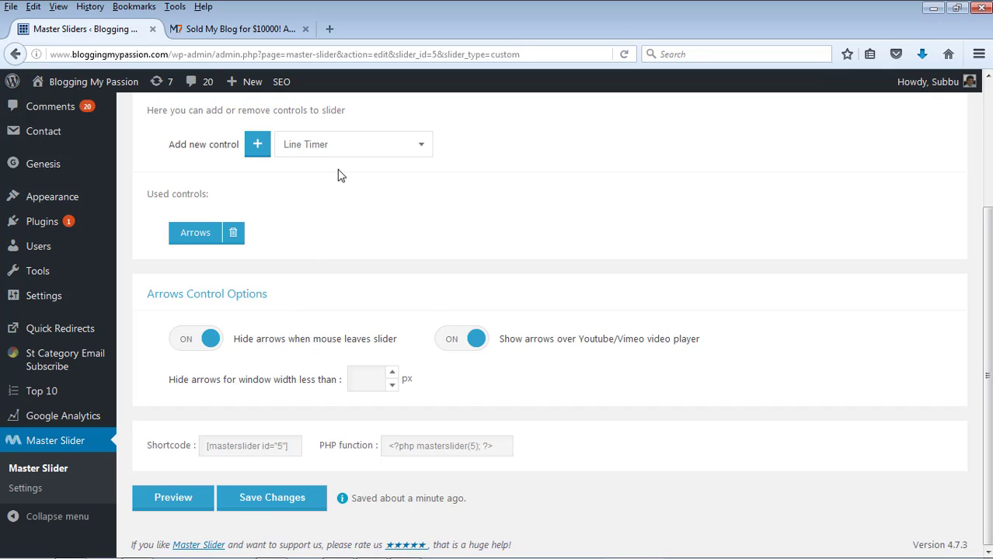
left_click(279, 511)
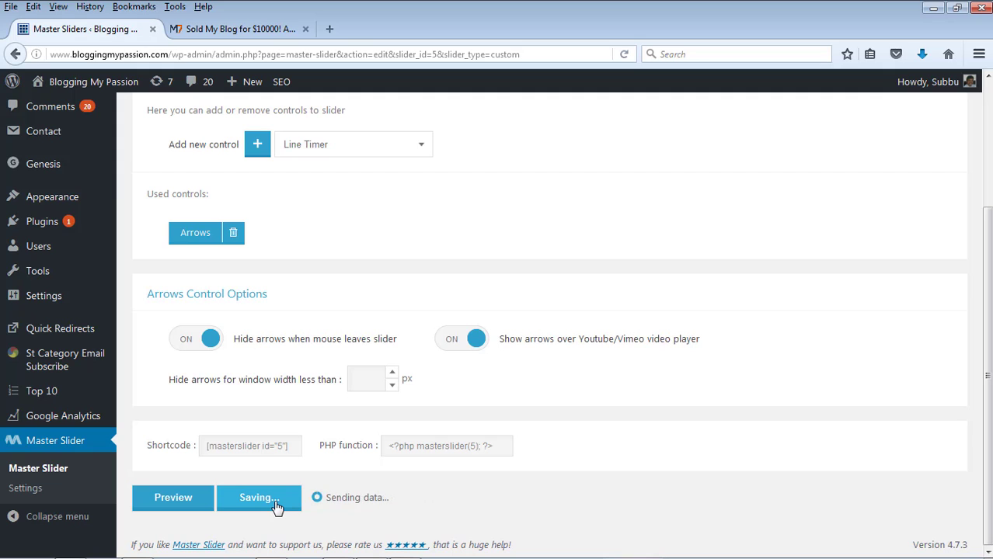
left_click(178, 501)
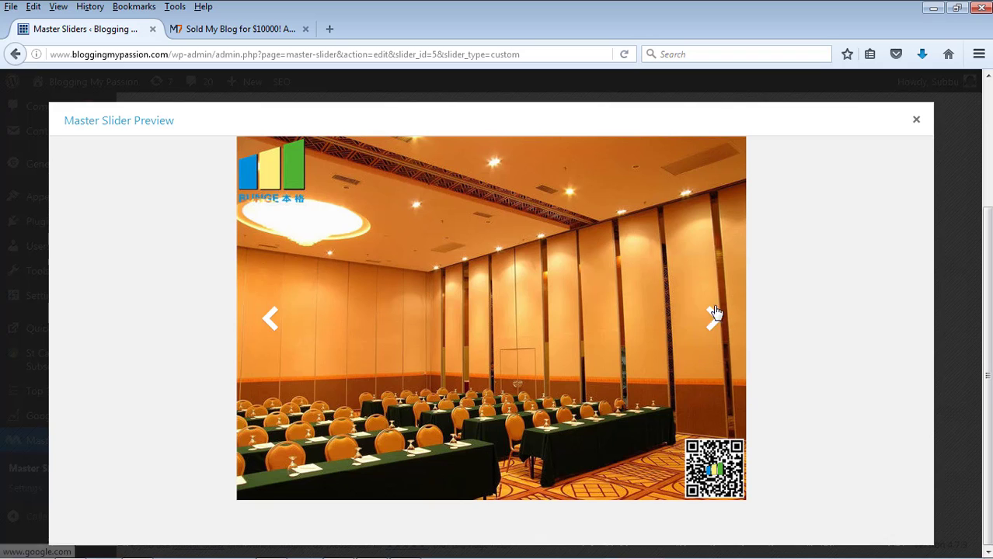
left_click(917, 125)
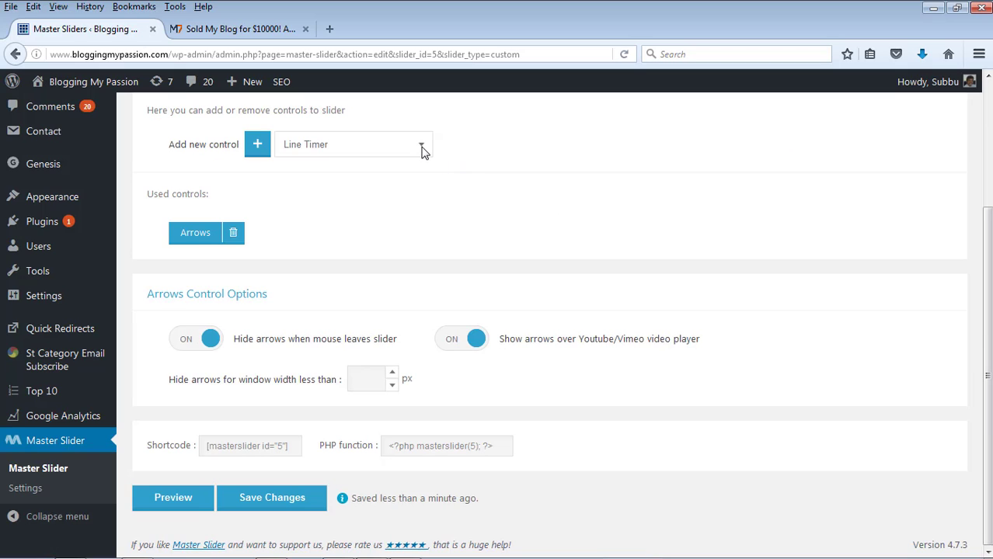
Step: Choose Bullets as the next slider control and preview the slider
left_click(348, 148)
left_click(318, 176)
left_click(182, 508)
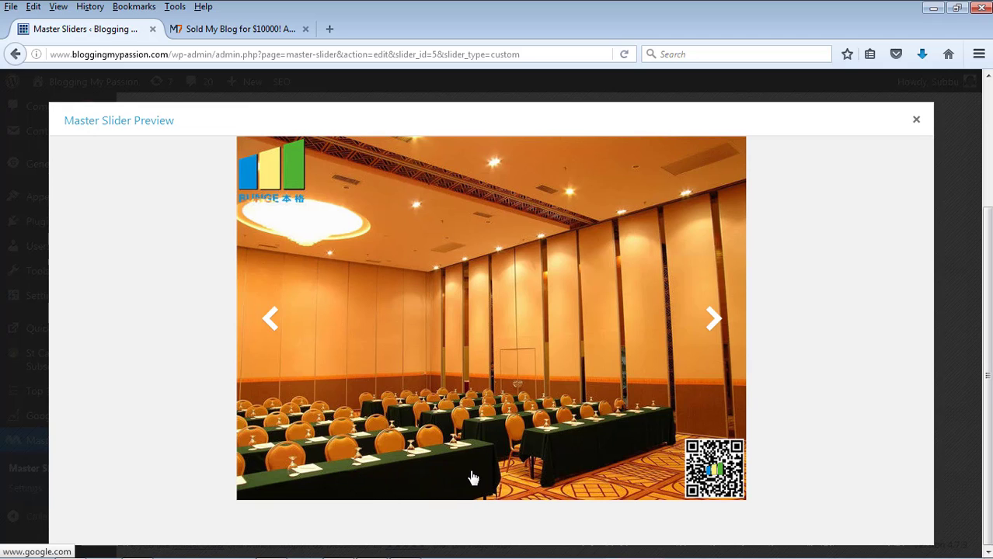
Step: Close the preview, add the Bullets and Thumblist/Tabs controls to the slider, and save the changes
left_click(915, 120)
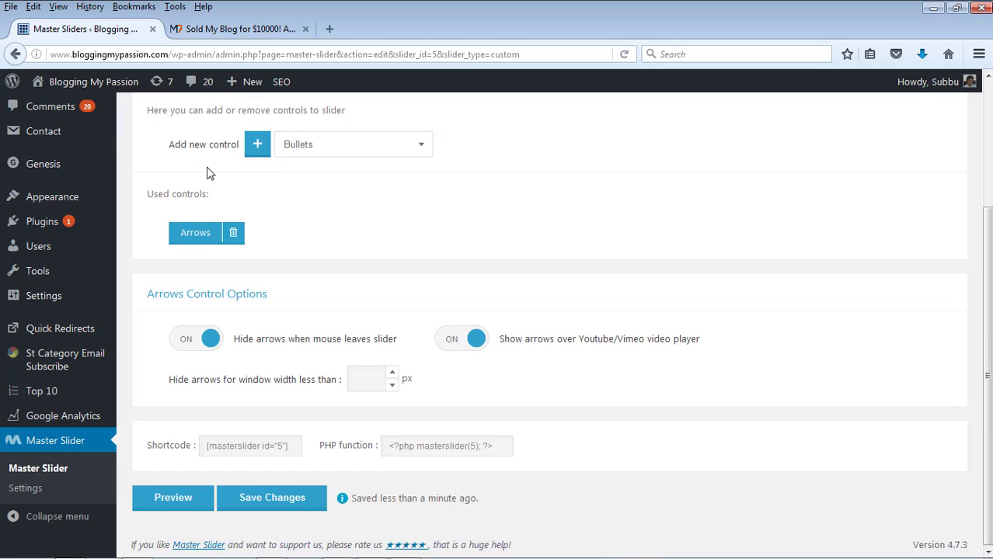
left_click(258, 150)
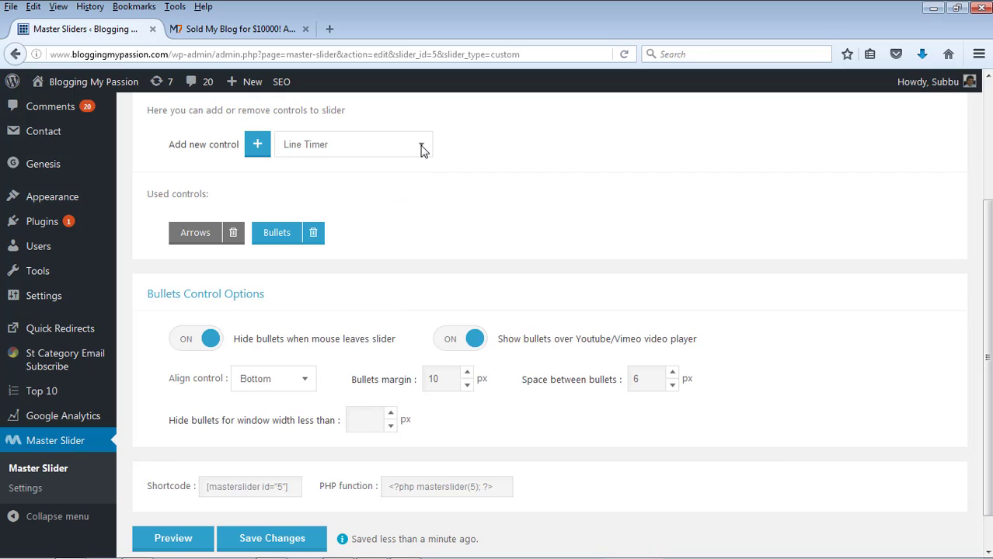
left_click(324, 153)
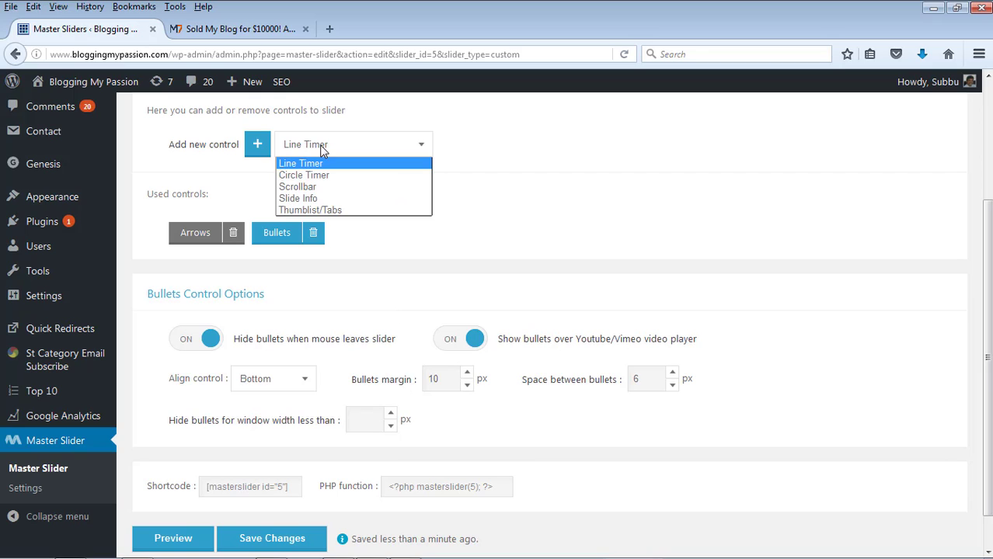
left_click(323, 210)
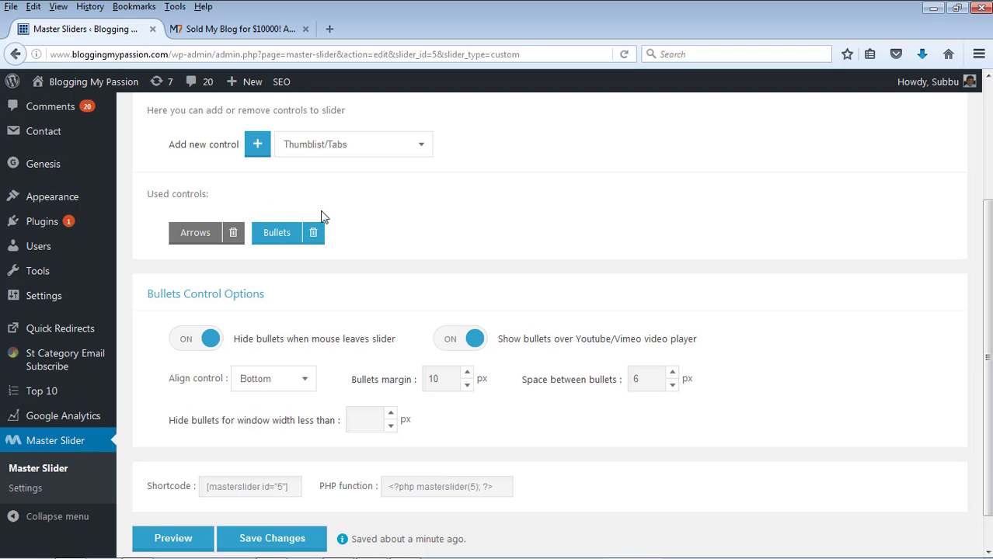
left_click(257, 144)
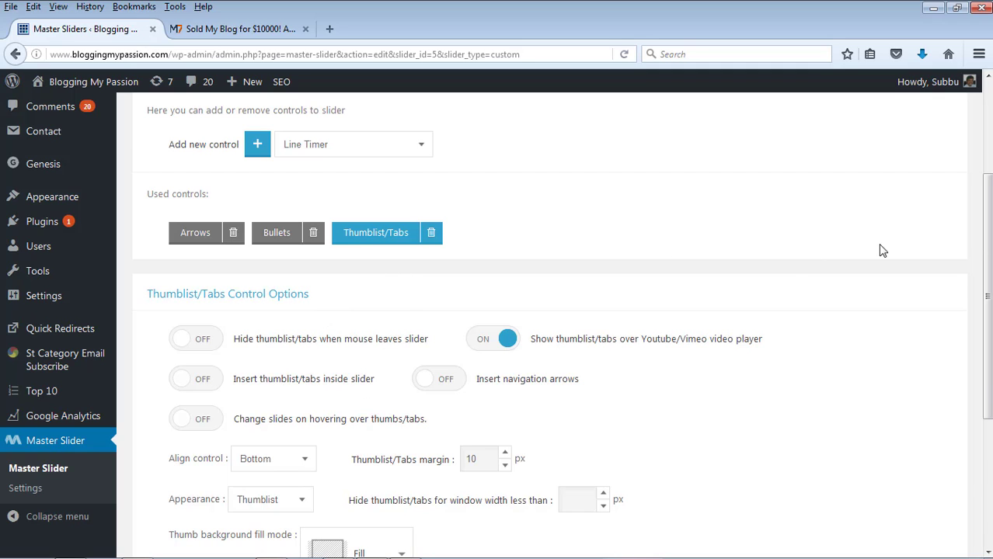
mouse_move(987, 244)
left_mouse_down()
mouse_move(990, 303)
mouse_move(989, 253)
left_mouse_up()
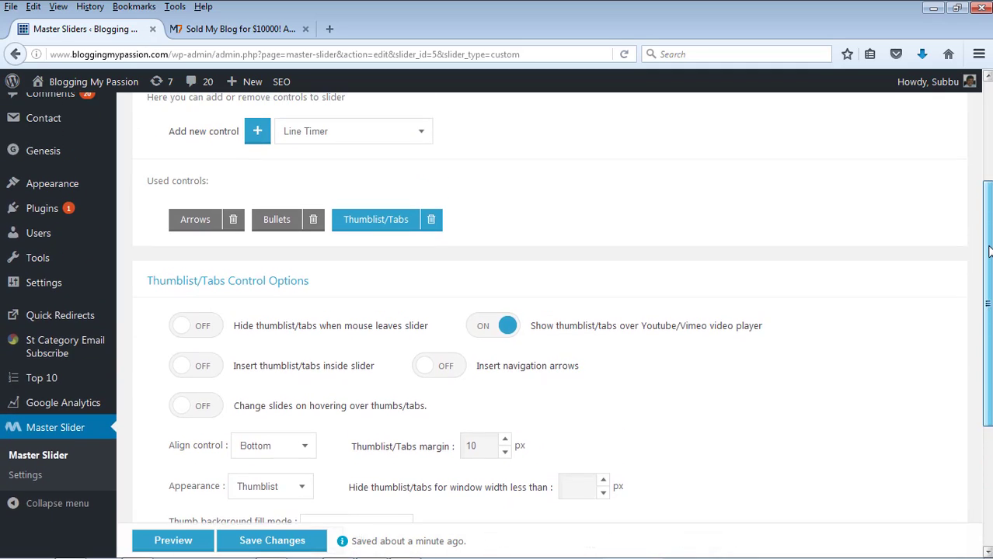
left_click(275, 544)
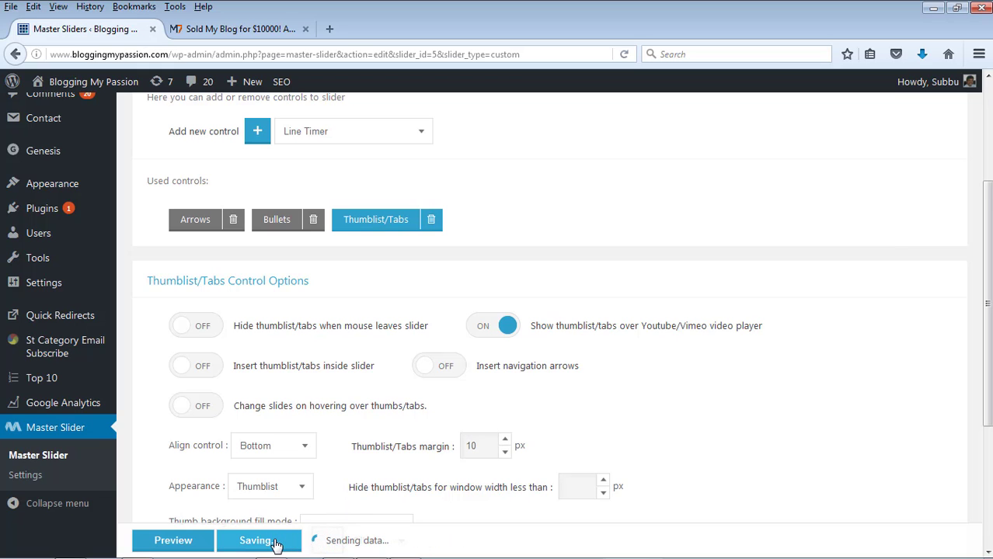
Step: Preview the slider, switch between slides using the thumbnails below the image, and close the preview
left_click(174, 541)
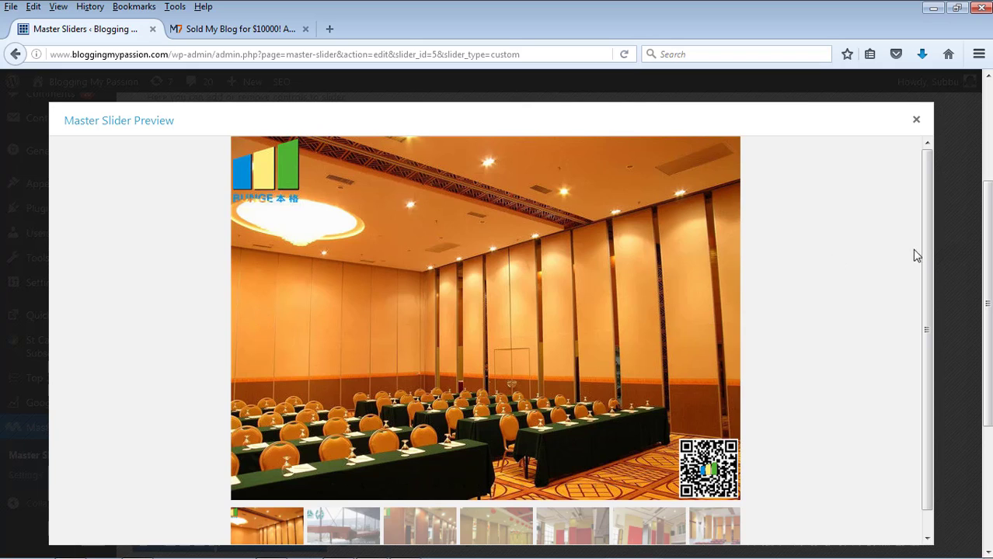
left_click_drag(932, 251, 935, 287)
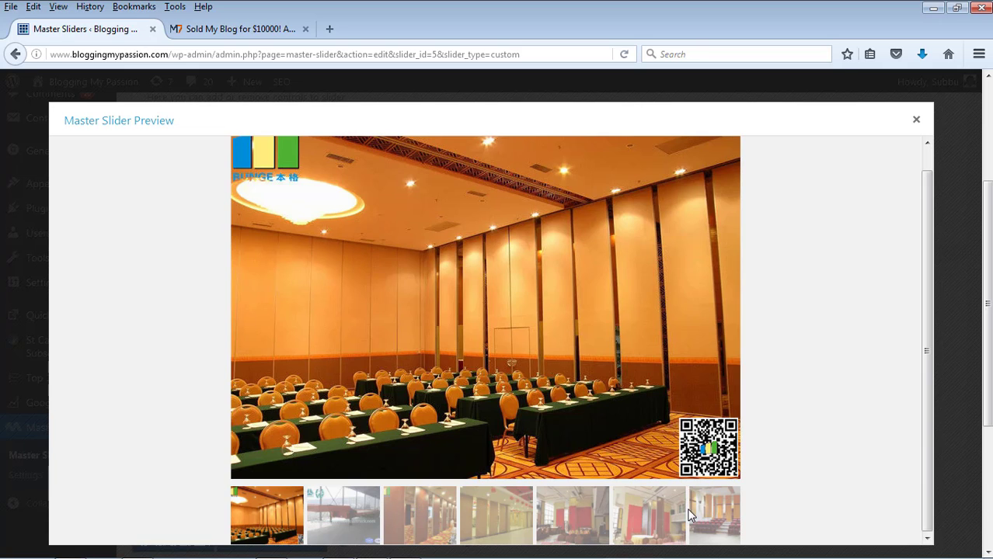
left_click(654, 519)
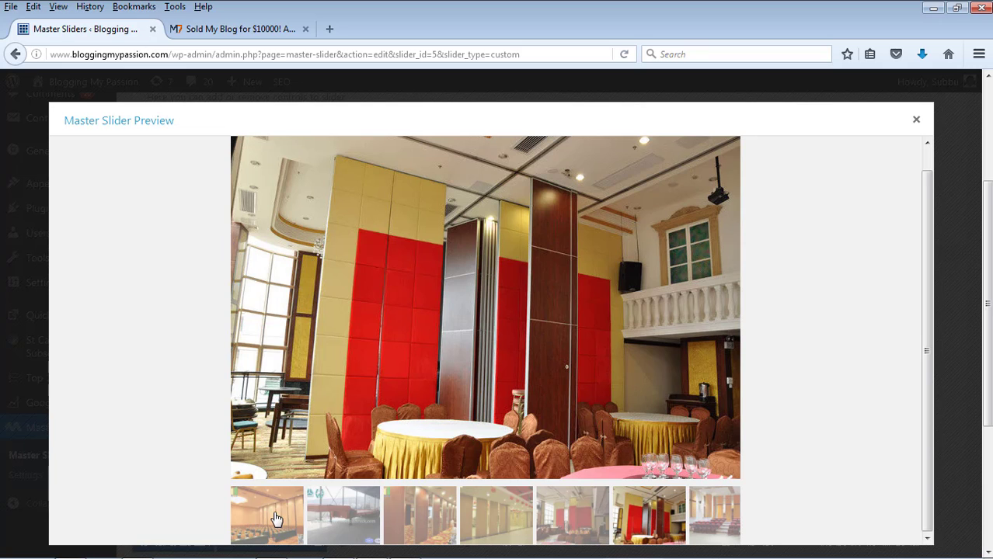
left_click(712, 508)
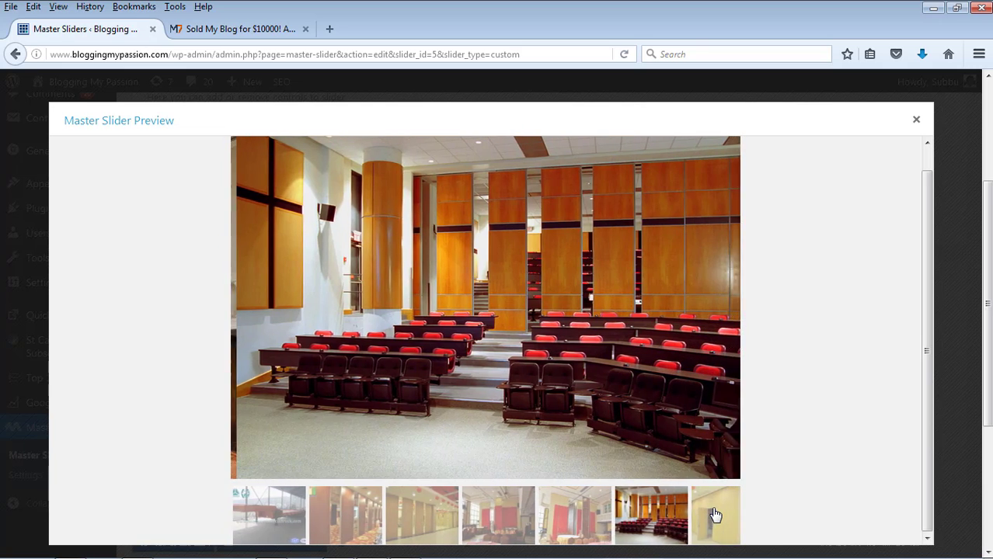
left_click(714, 512)
left_click(915, 119)
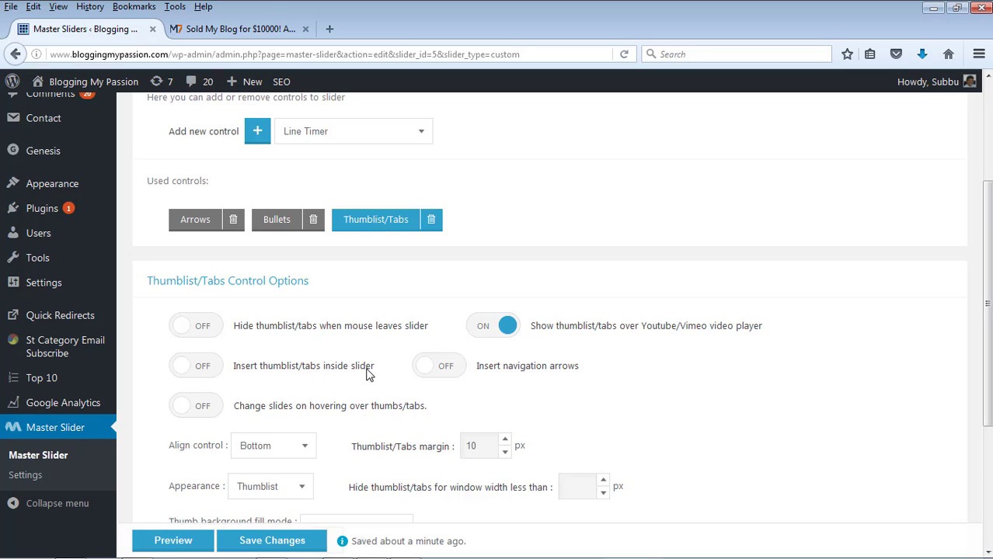
Step: Preview the slider twice more to check its arrows, bullets and thumbnail strip together, closing the preview each time
left_click(175, 539)
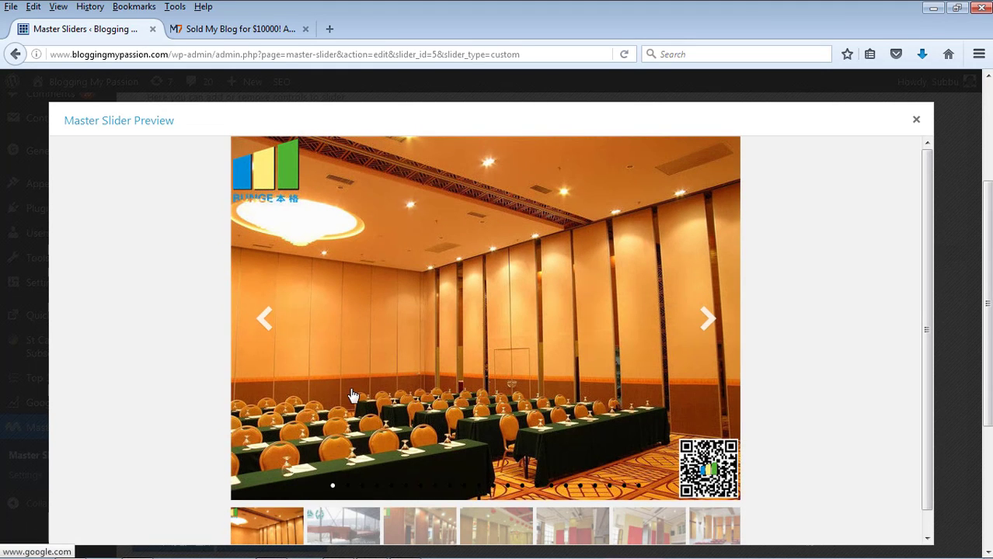
left_click(916, 122)
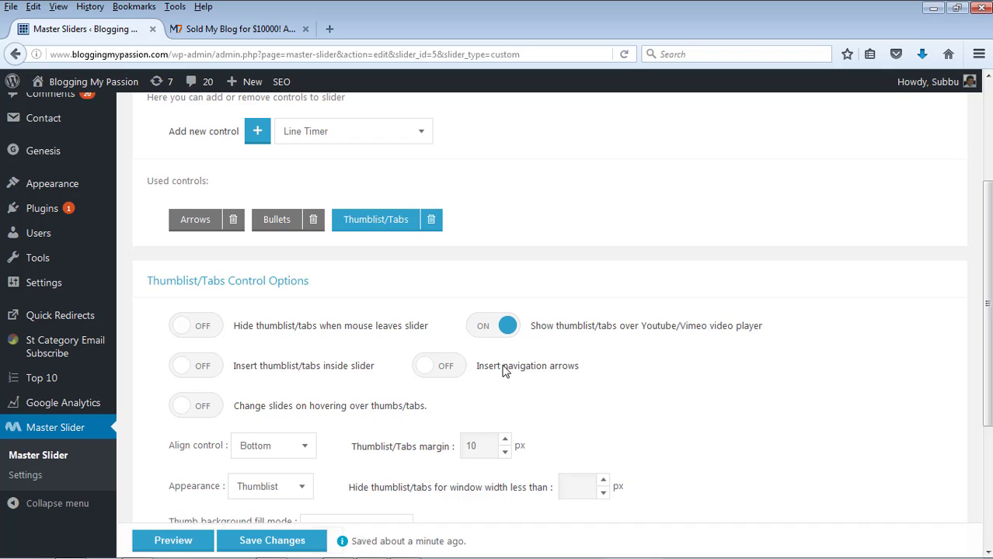
left_click(171, 544)
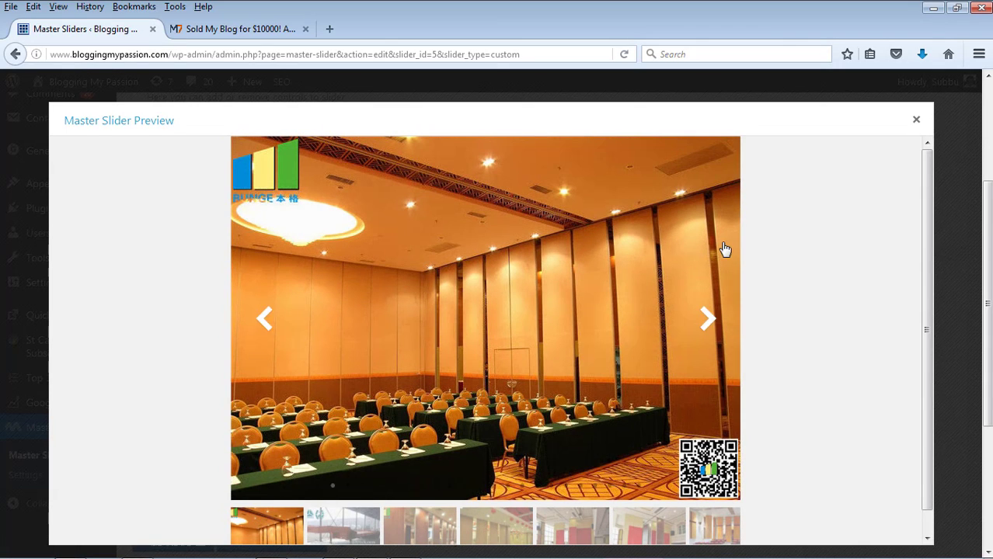
scroll(591, 504, "down", 1)
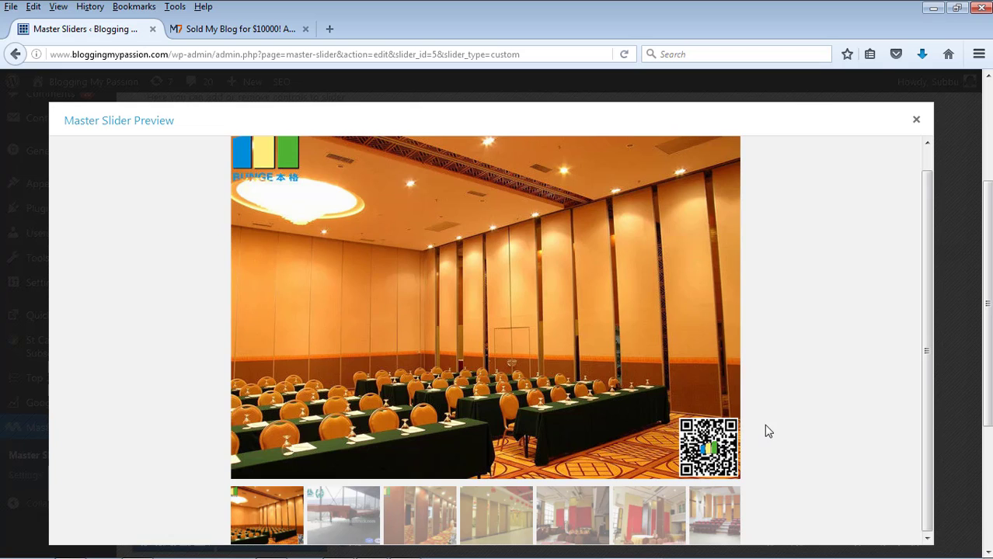
left_click(916, 121)
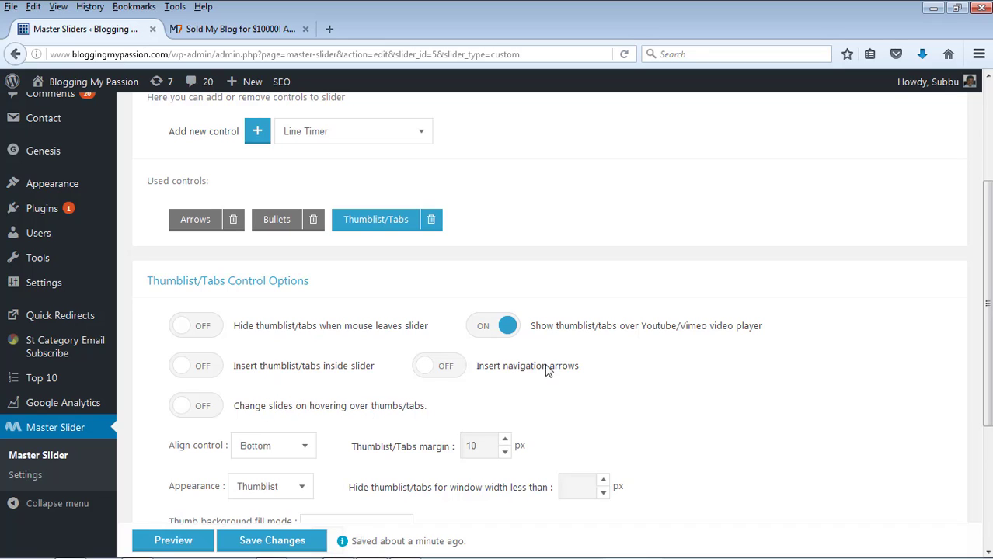
Step: Enable the Insert navigation arrows option for the Thumblist/Tabs control and save the changes
left_click(442, 365)
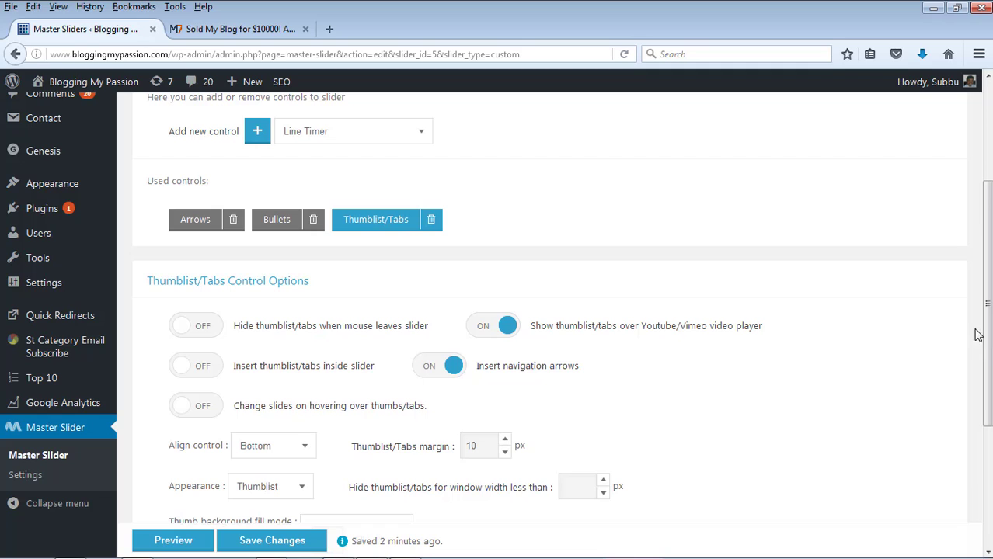
left_click_drag(985, 333, 987, 377)
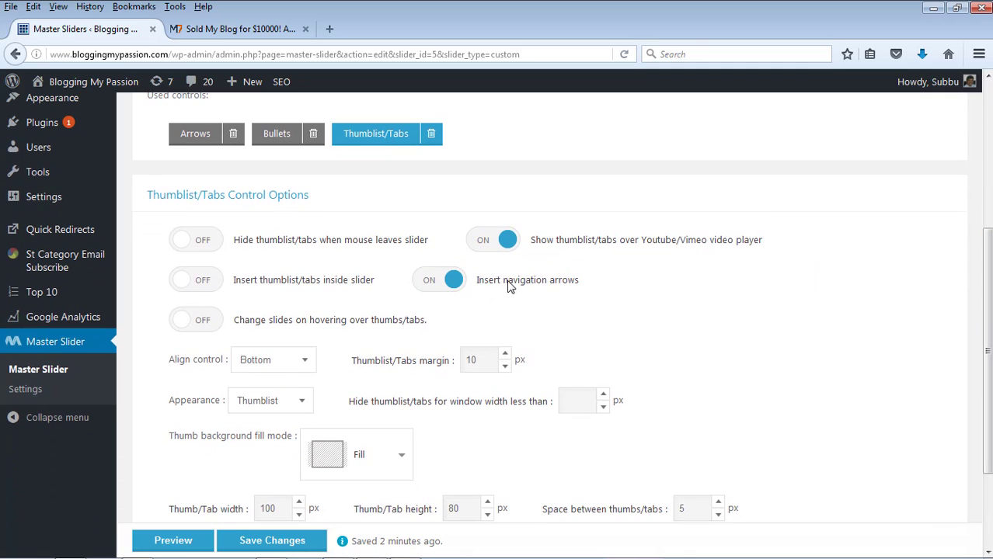
left_click(270, 543)
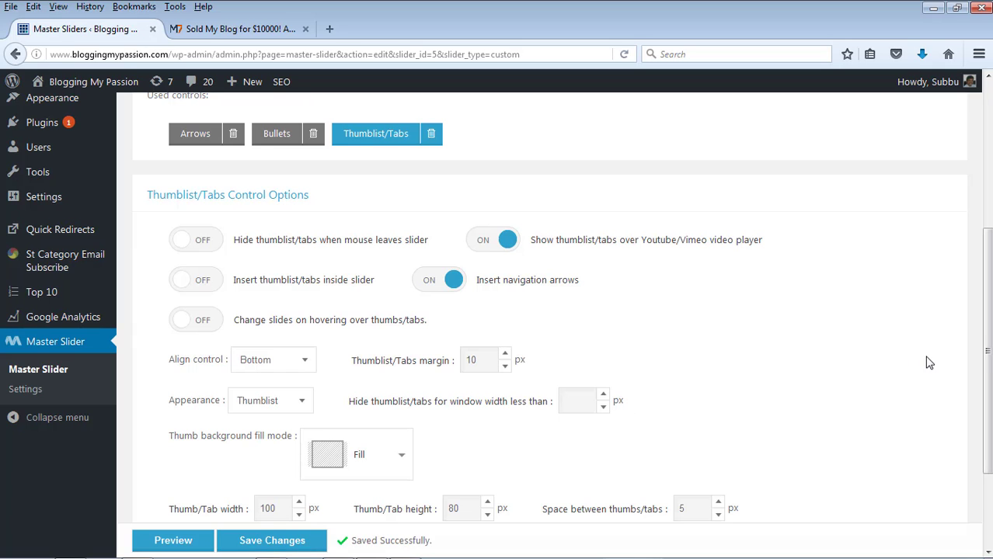
Step: Examine the callback events available for the slider without adding one
left_click_drag(988, 354, 988, 213)
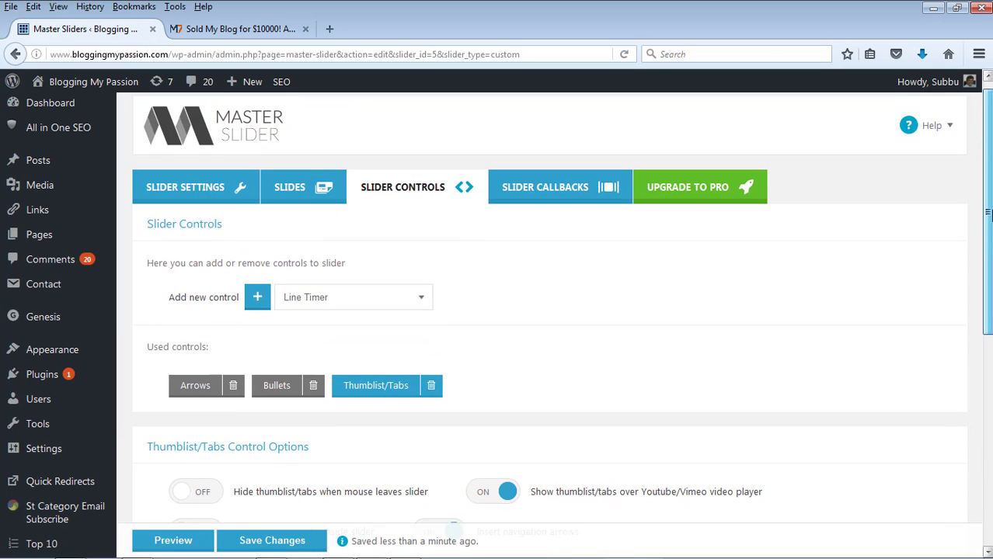
left_click(536, 194)
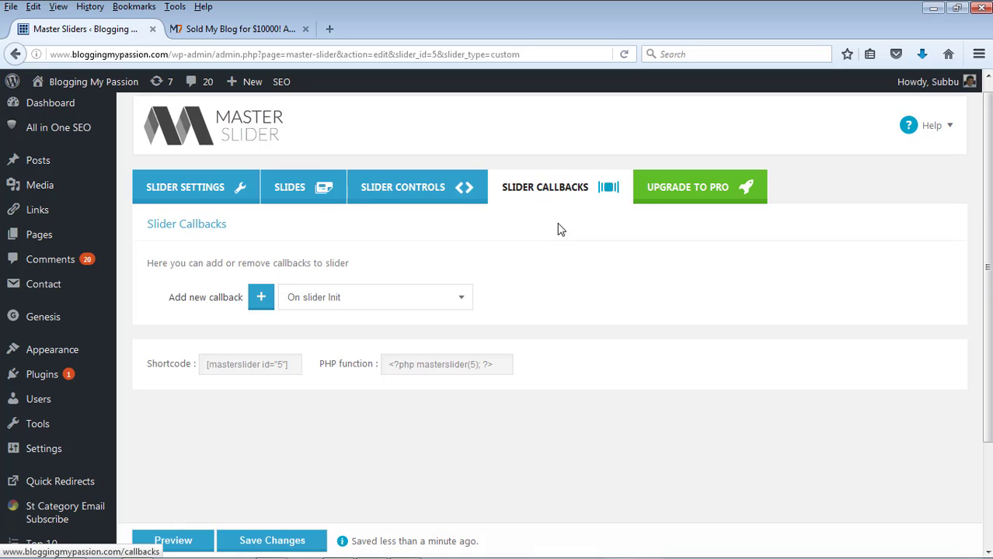
left_click(323, 301)
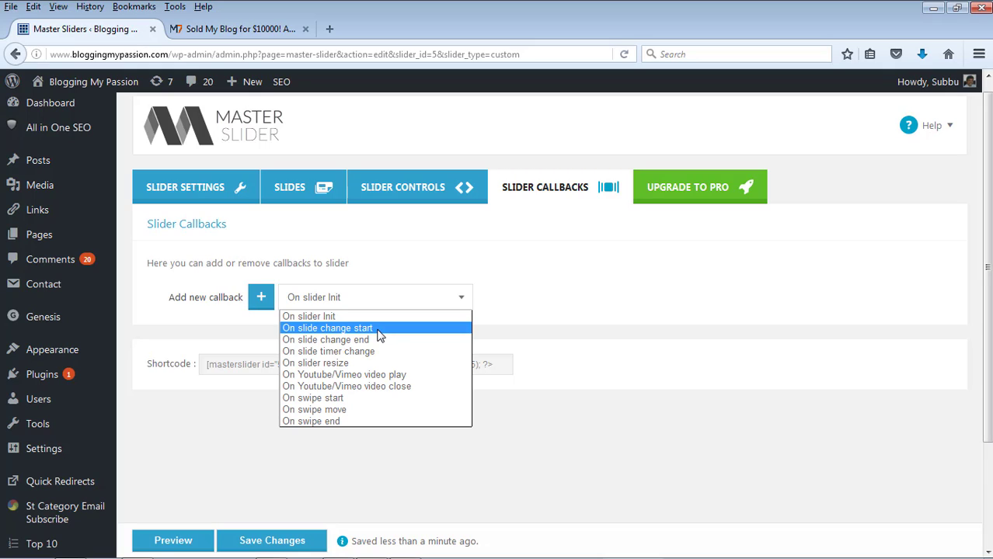
left_click(529, 286)
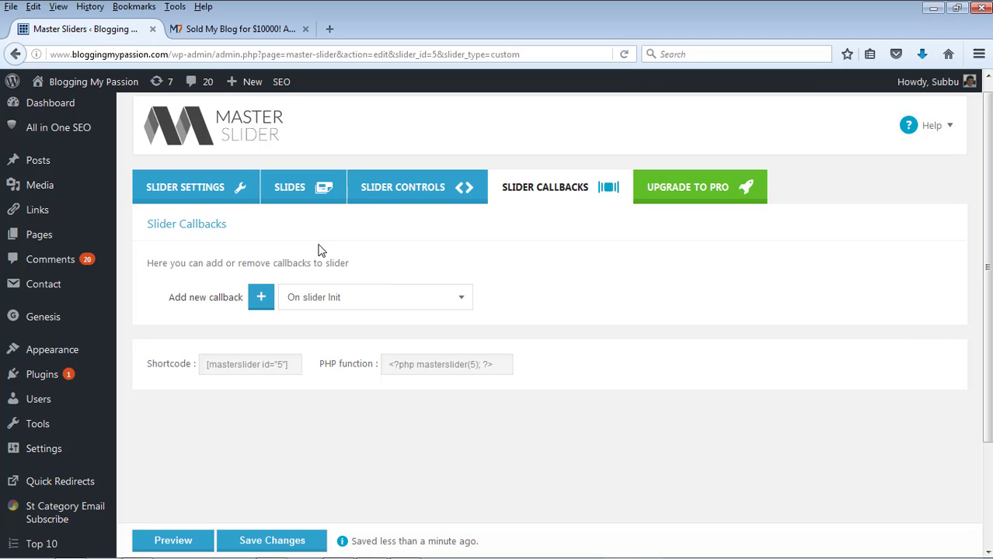
Step: Return to the slider's general settings, save the changes, and copy the slider's shortcode
left_click(213, 195)
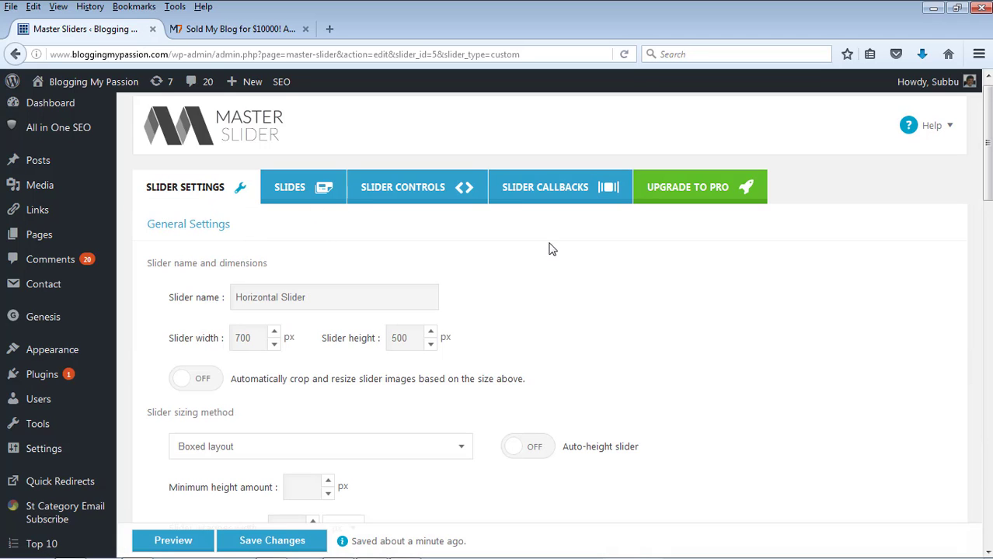
left_click(289, 543)
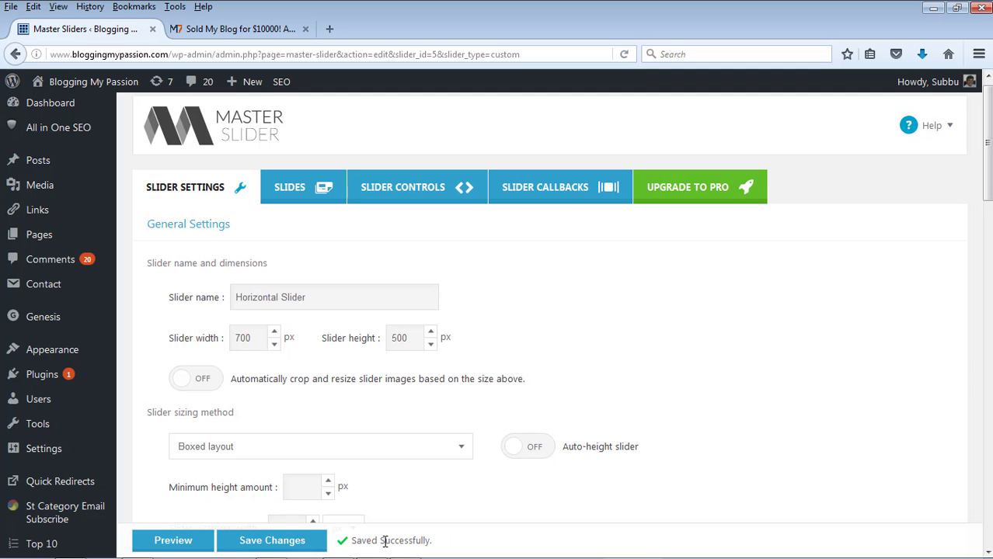
left_click_drag(988, 187, 988, 550)
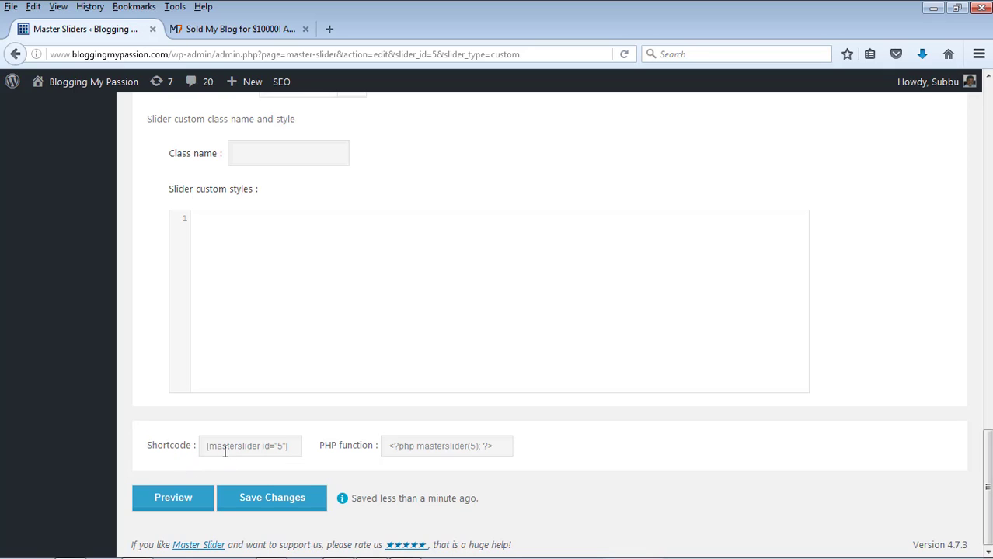
left_click_drag(292, 445, 209, 443)
Step: Open a new WordPress post in a separate browser tab and title it "Horizontal Slider Demo"
left_click_drag(986, 454, 988, 99)
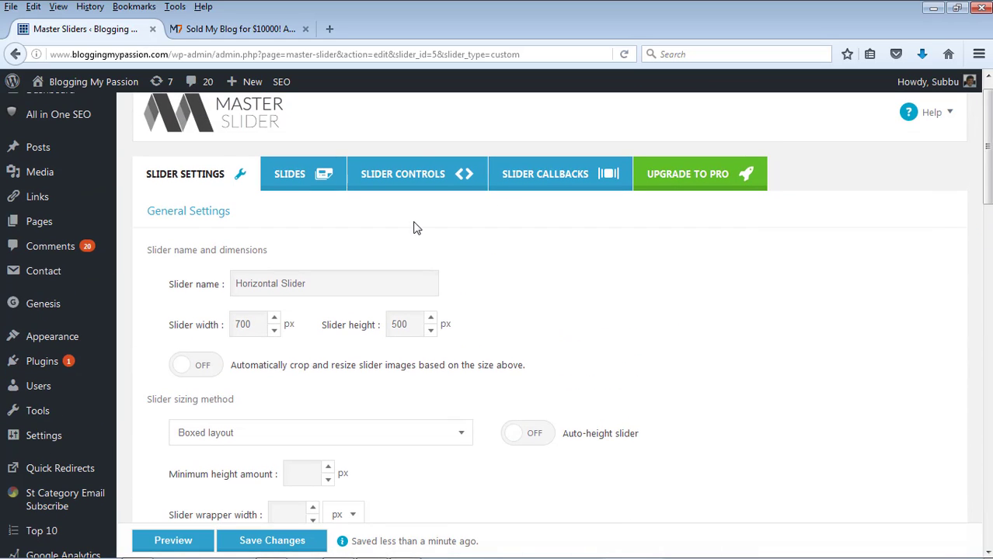
mouse_move(44, 156)
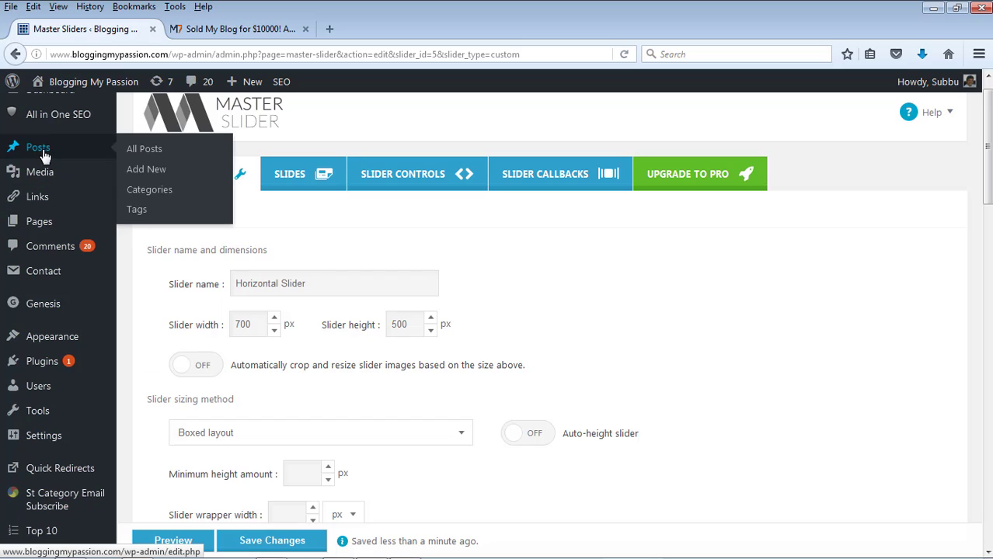
right_click(142, 172)
left_click(190, 179)
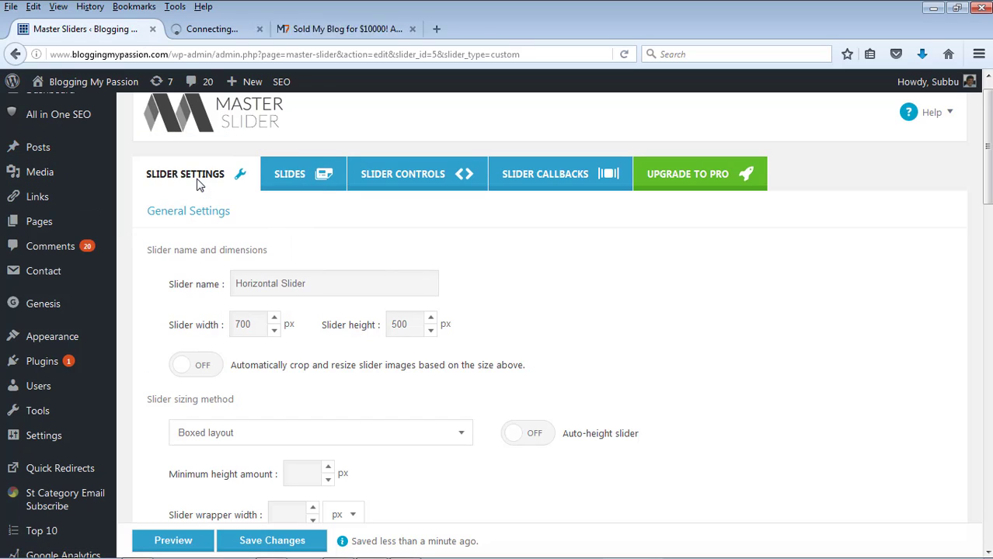
left_click(266, 35)
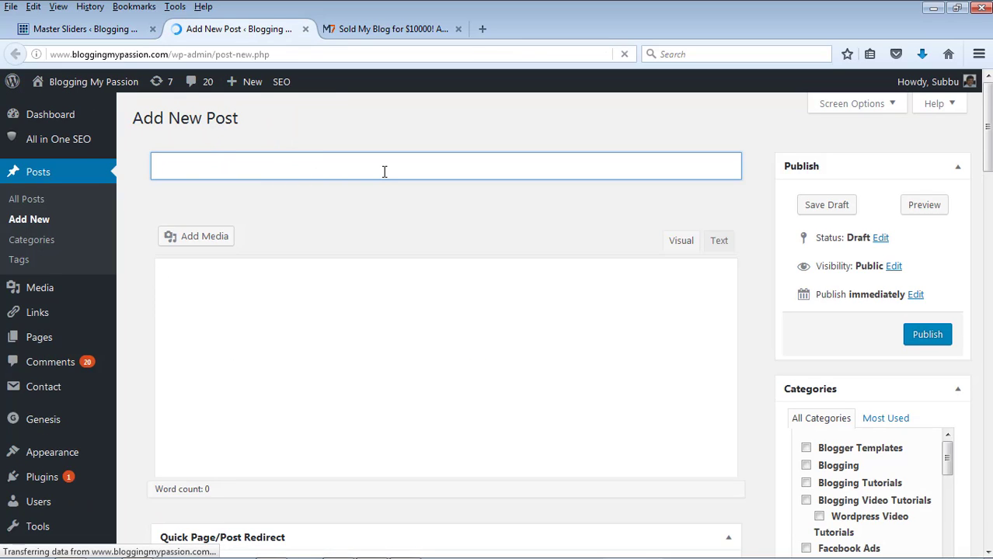
type("Horizontal ?S")
key("BackSpace")
key("BackSpace")
type("Slider Demo")
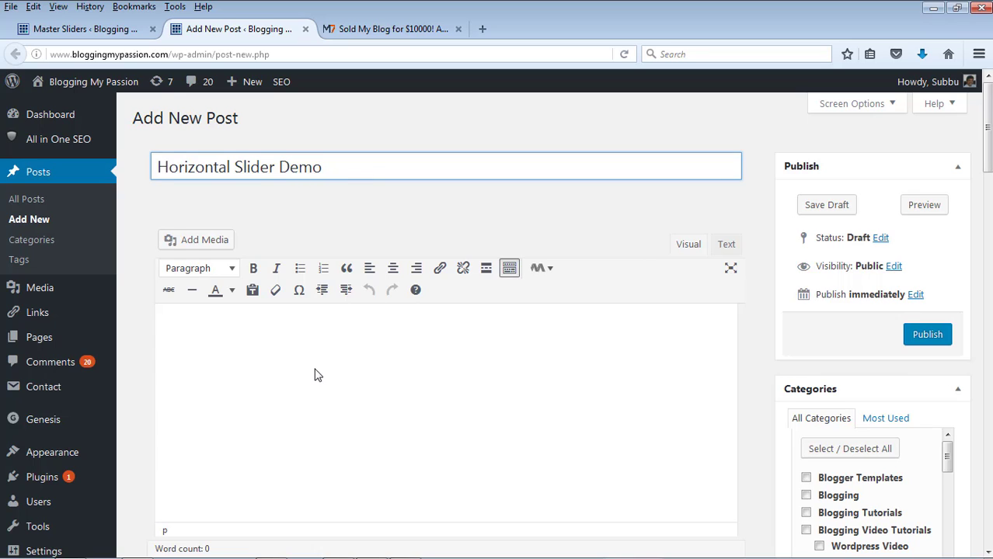
Step: Insert the shortcode [masterslider id="5"] in the post body and save the post as a draft
left_click(260, 345)
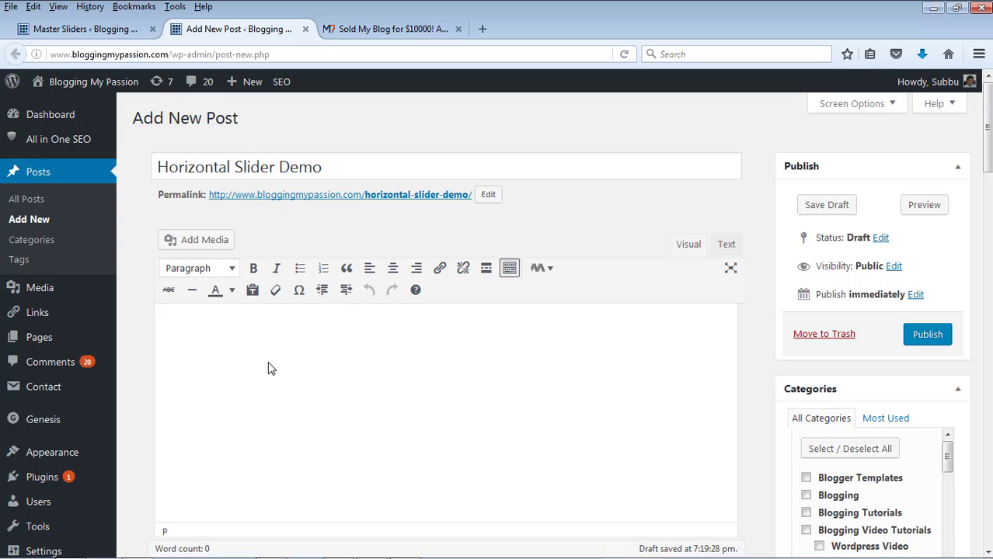
type("[masterslider id=\"5\"]")
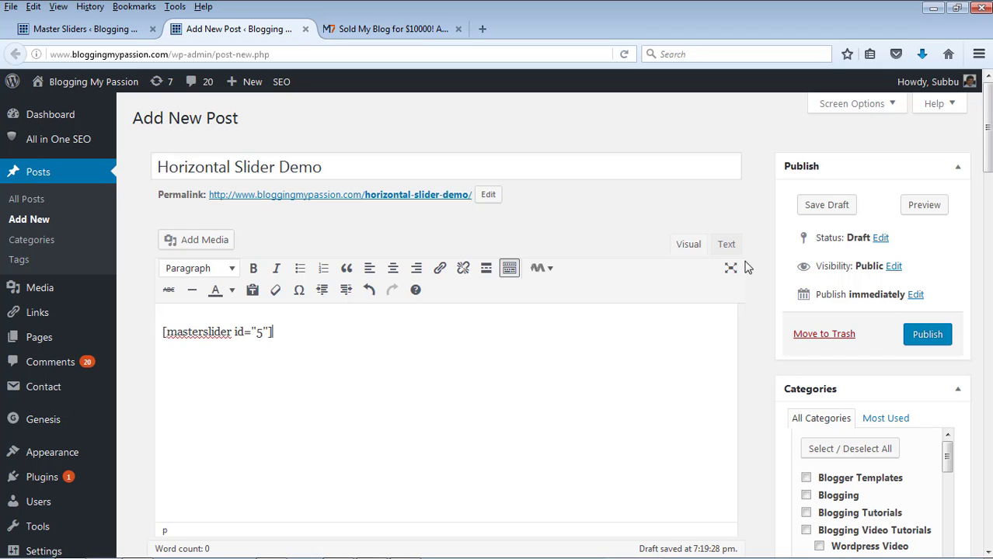
left_click(837, 205)
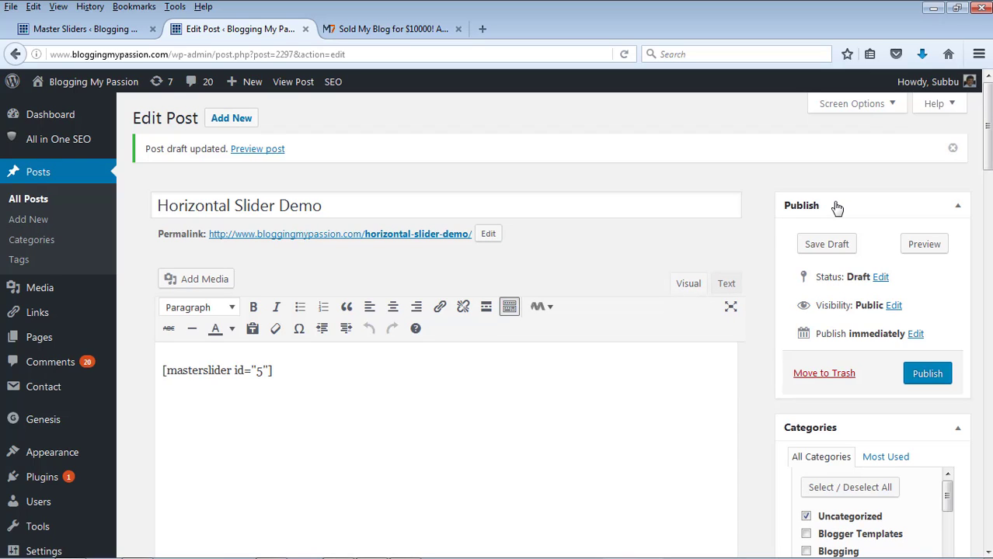
Step: Preview the draft post in a new browser tab and try the slider's thumbnail strip by paging through it and showing different slides
right_click(928, 251)
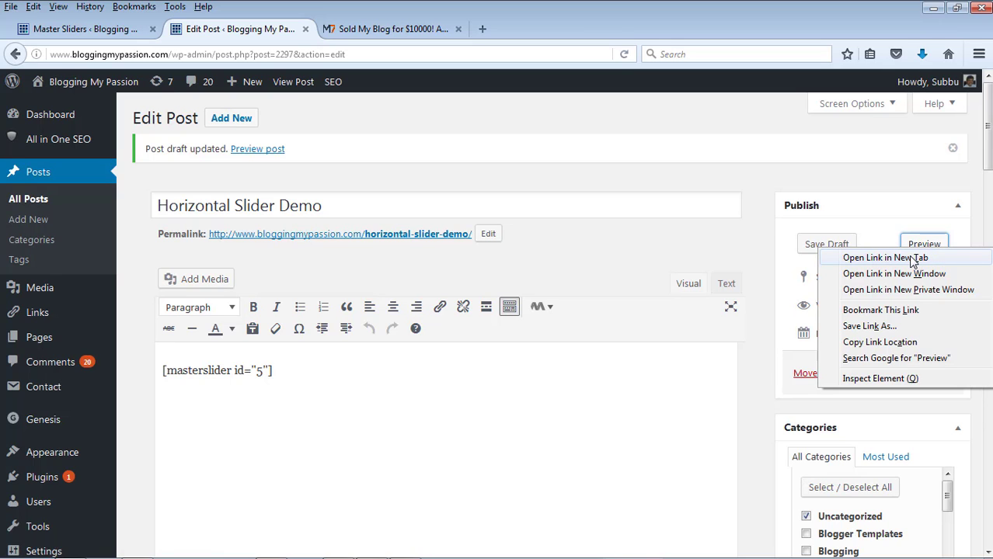
left_click(912, 258)
left_click_drag(988, 179, 990, 236)
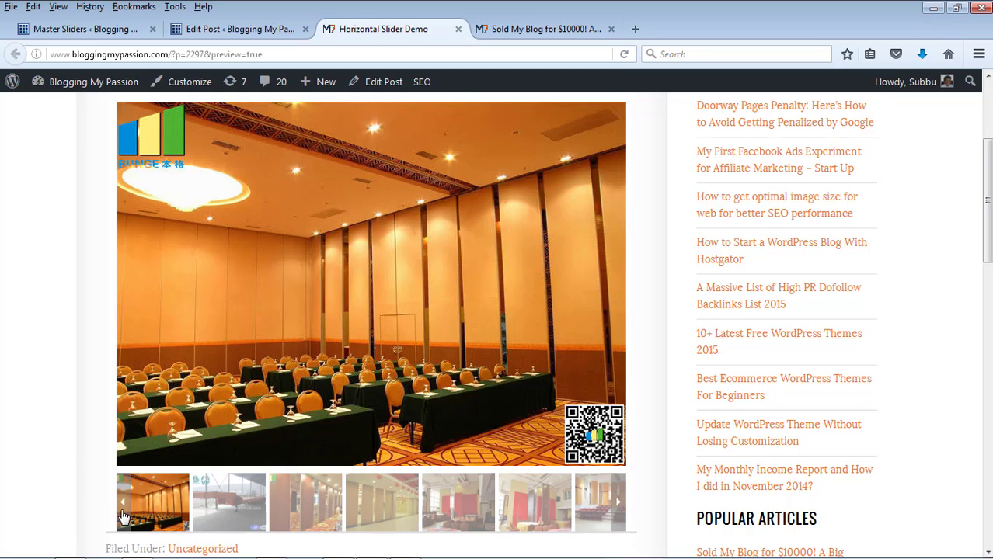
left_click(616, 510)
left_click(616, 511)
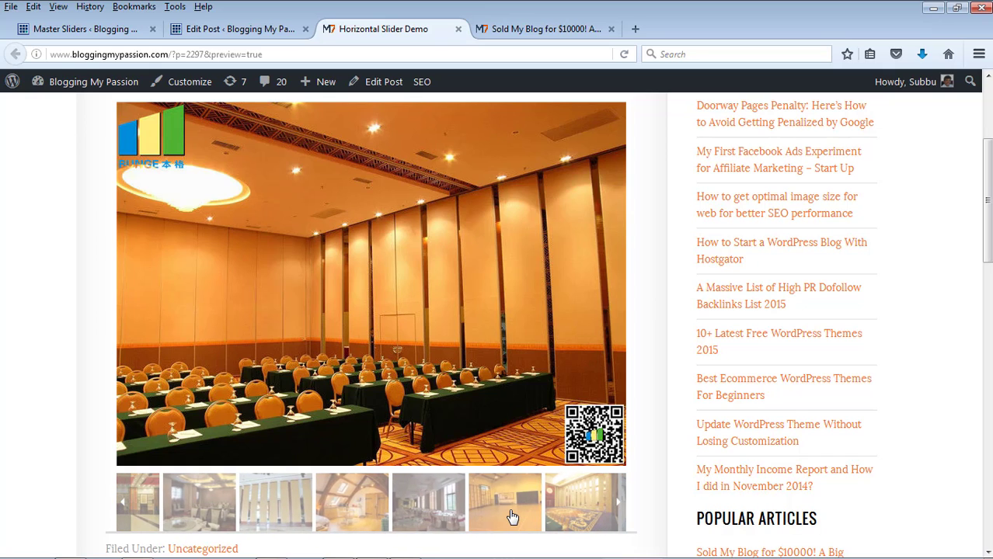
left_click(512, 517)
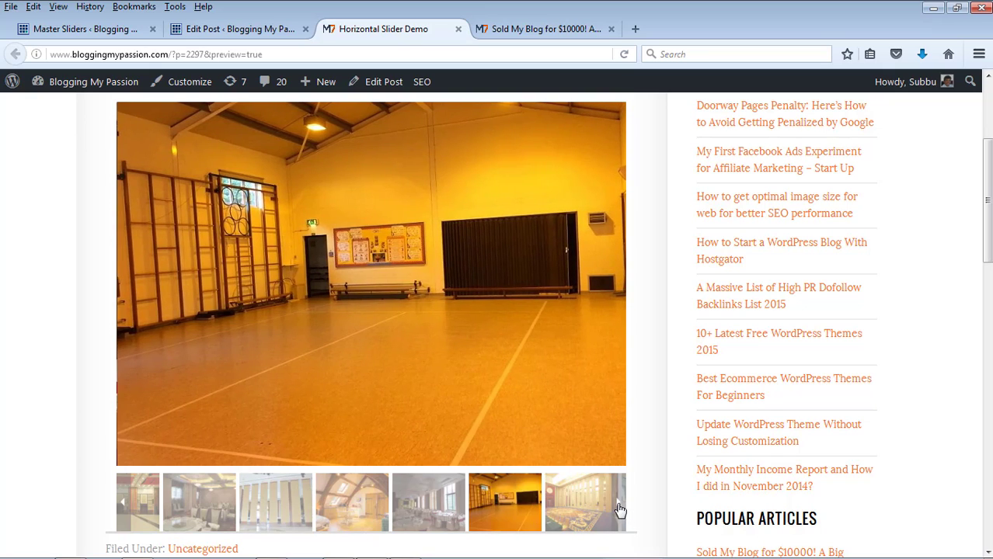
left_click(619, 505)
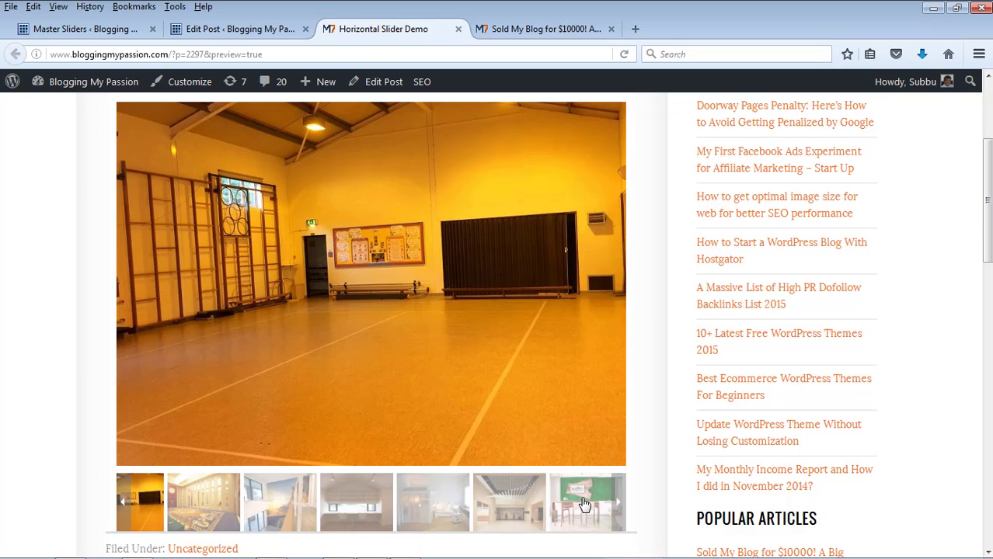
left_click(584, 506)
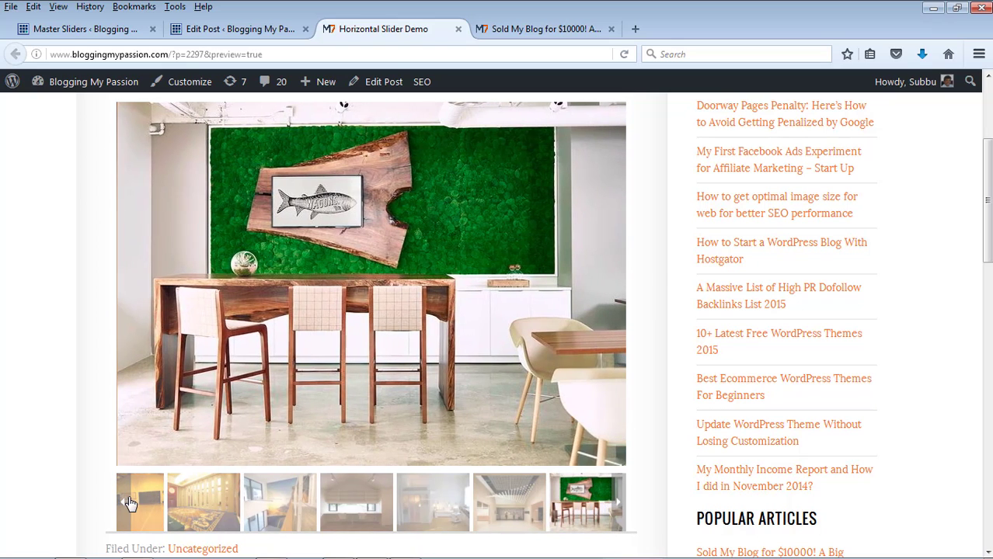
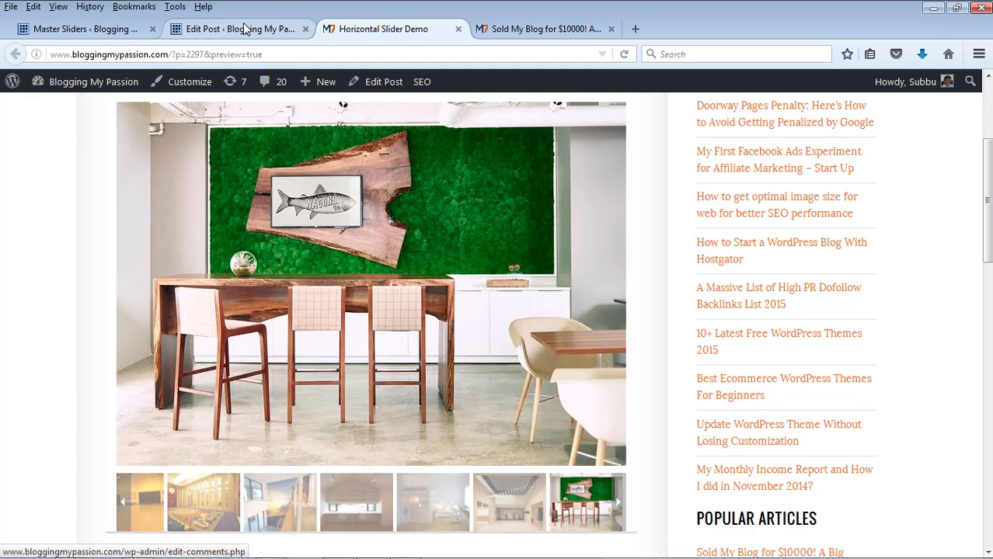
Step: Return to the slider's control settings, set the Thumblist/Tabs alignment to Right, and save the changes
left_click(87, 30)
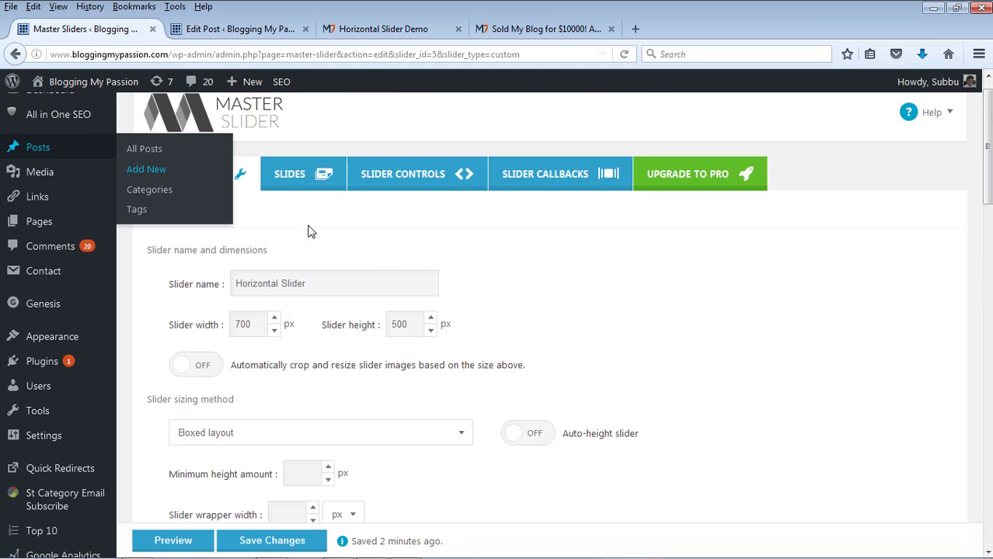
left_click(408, 179)
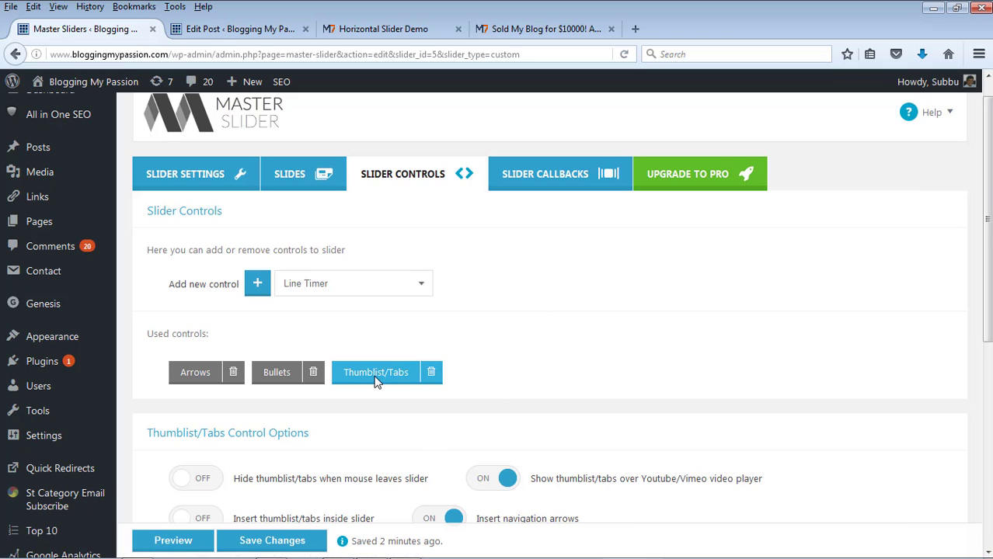
scroll(696, 355, "down", 2)
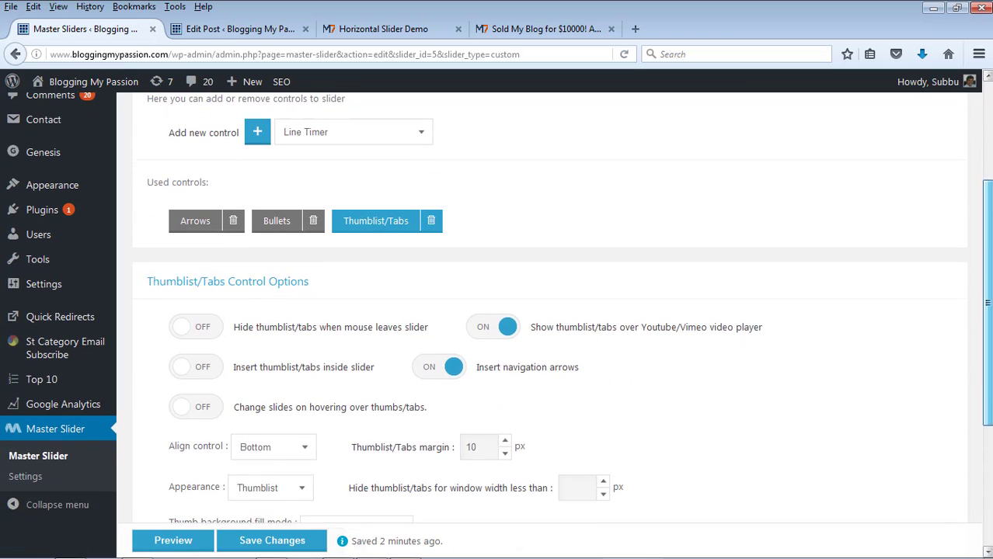
scroll(526, 442, "down", 1)
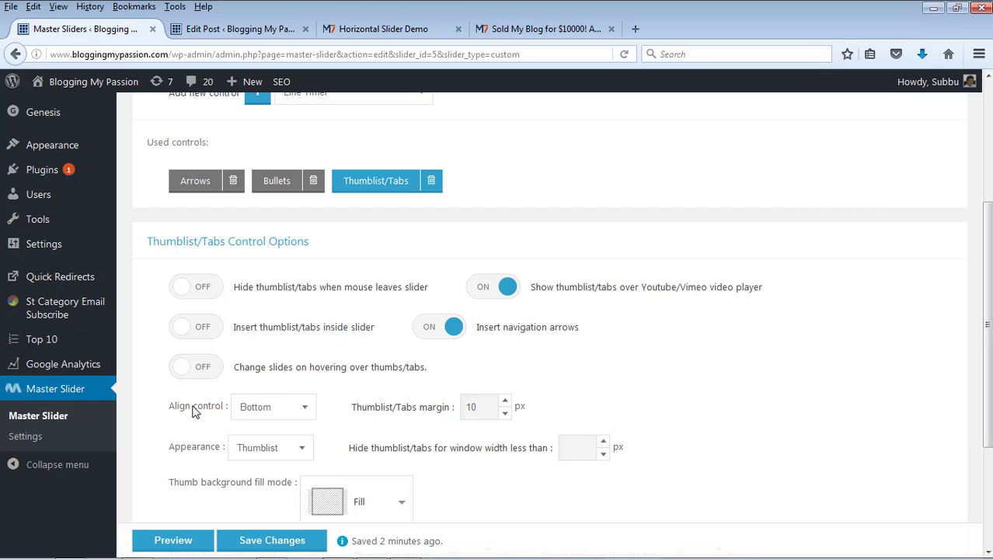
left_click(303, 414)
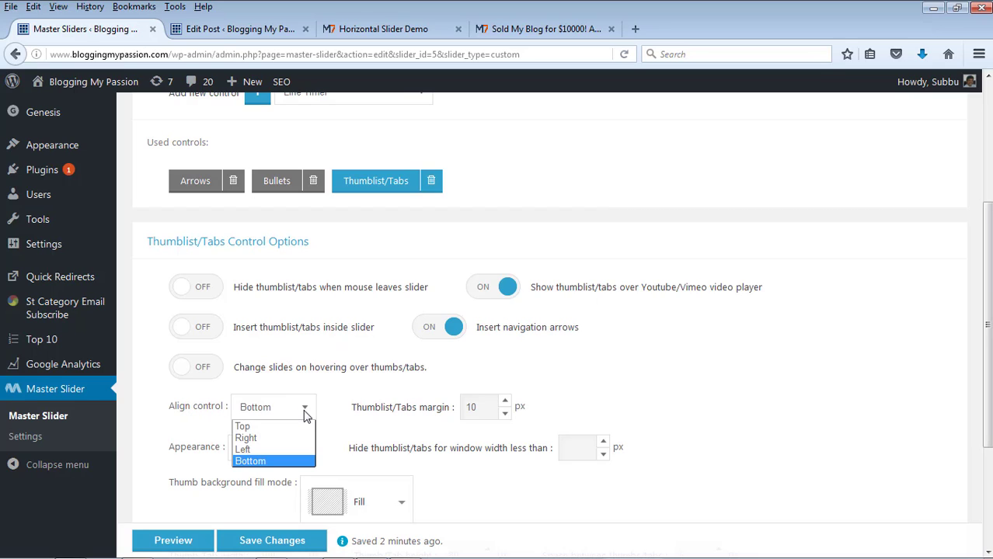
left_click(259, 440)
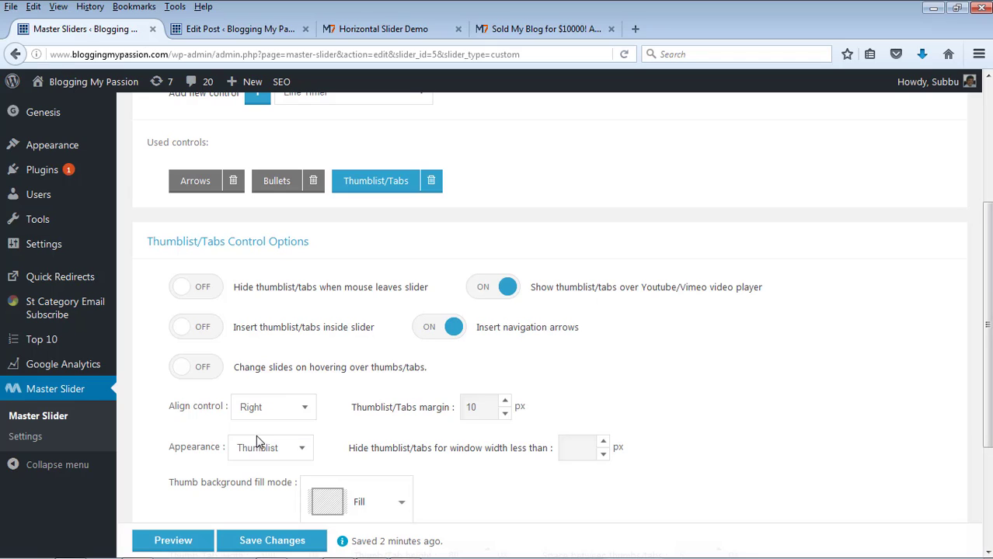
left_click(272, 542)
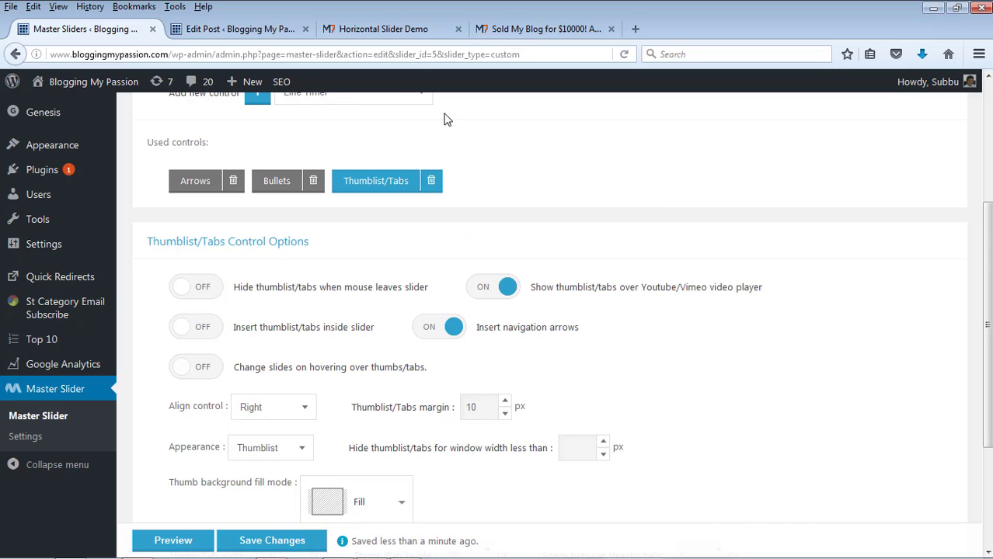
Step: Reload the post preview and test the right-aligned thumbnail list by paging through it and showing different slides
left_click(392, 28)
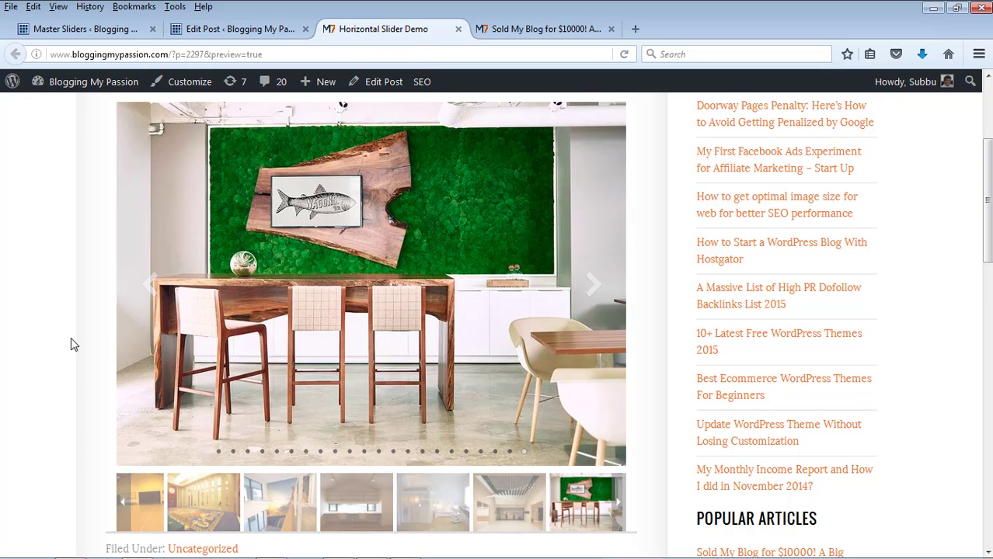
key("F5")
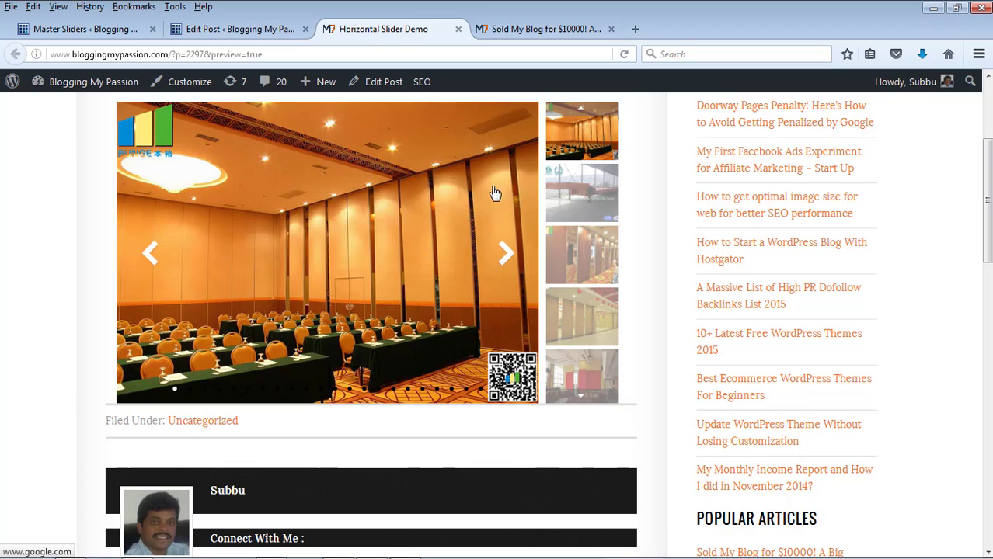
left_click_drag(987, 203, 988, 178)
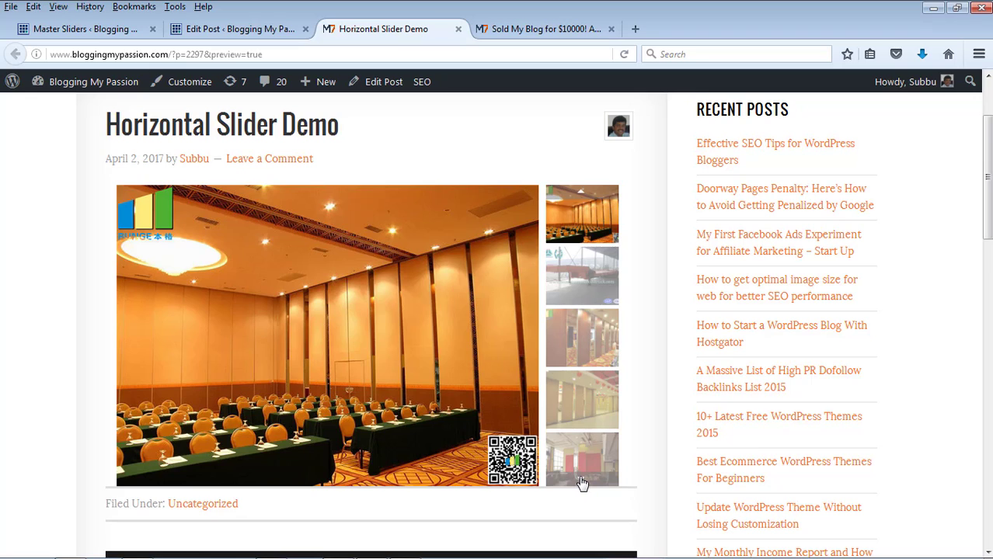
scroll(581, 483, "down", 3)
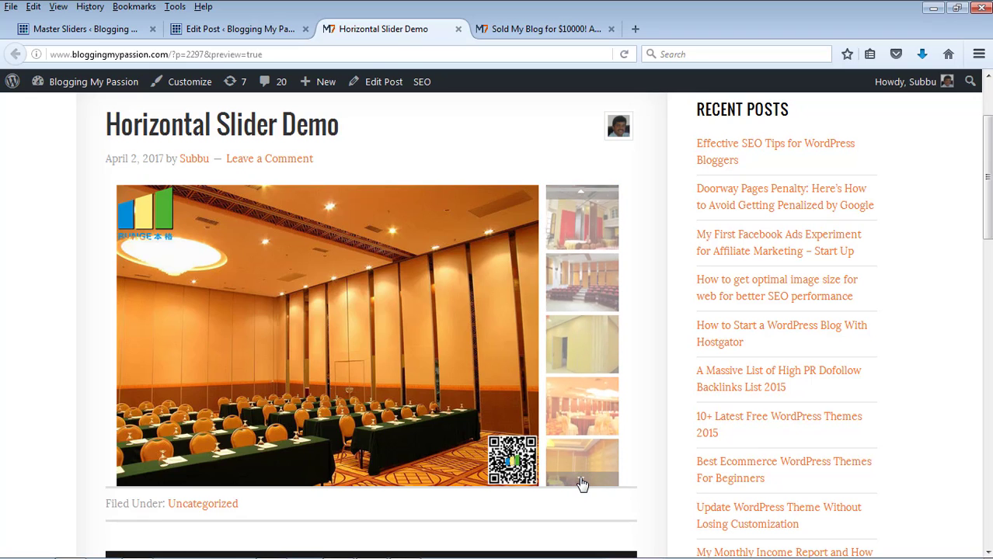
scroll(581, 474, "down", 2)
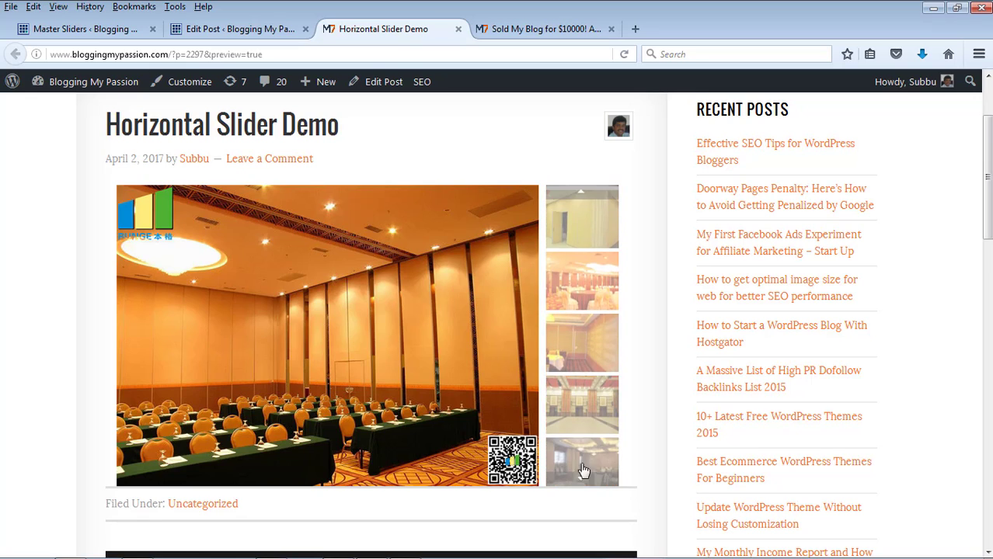
left_click(577, 402)
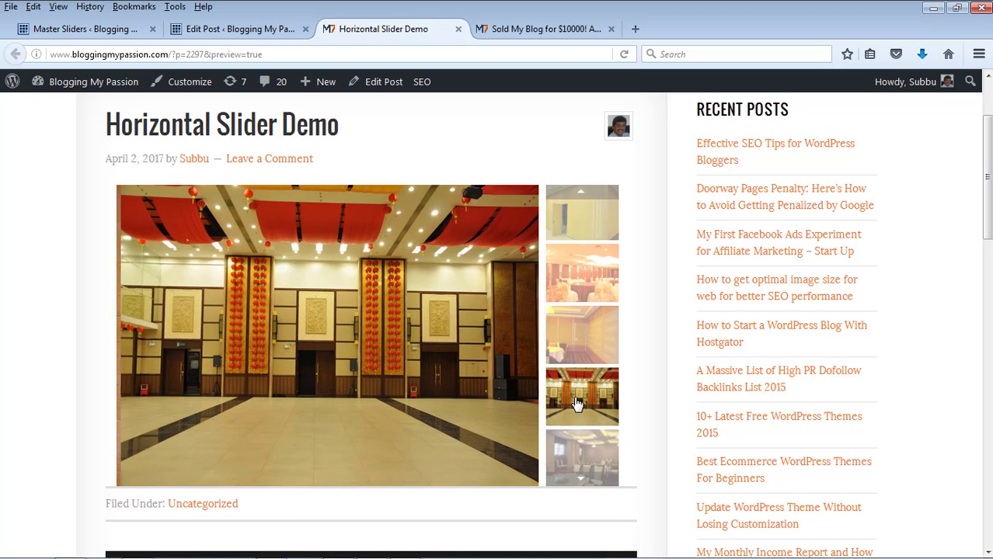
left_click(578, 459)
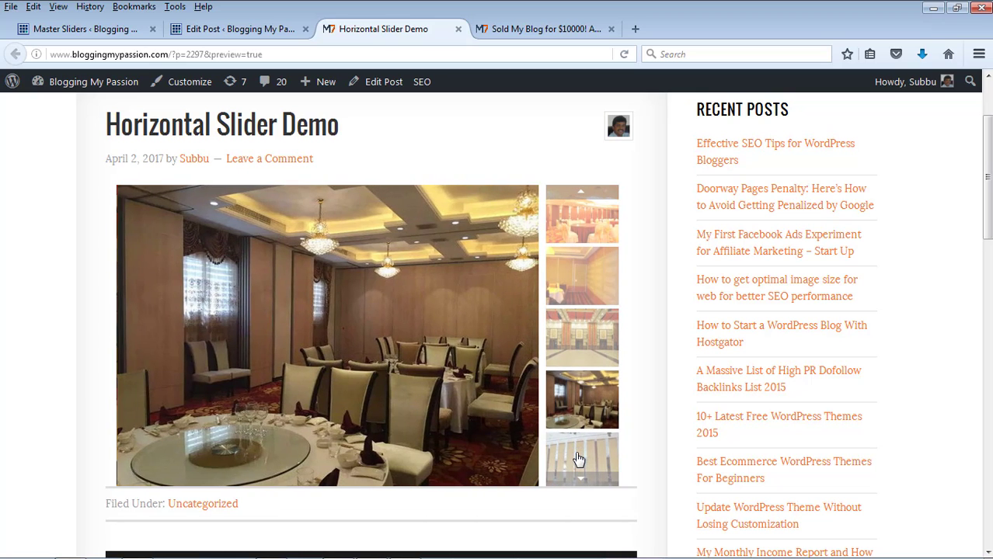